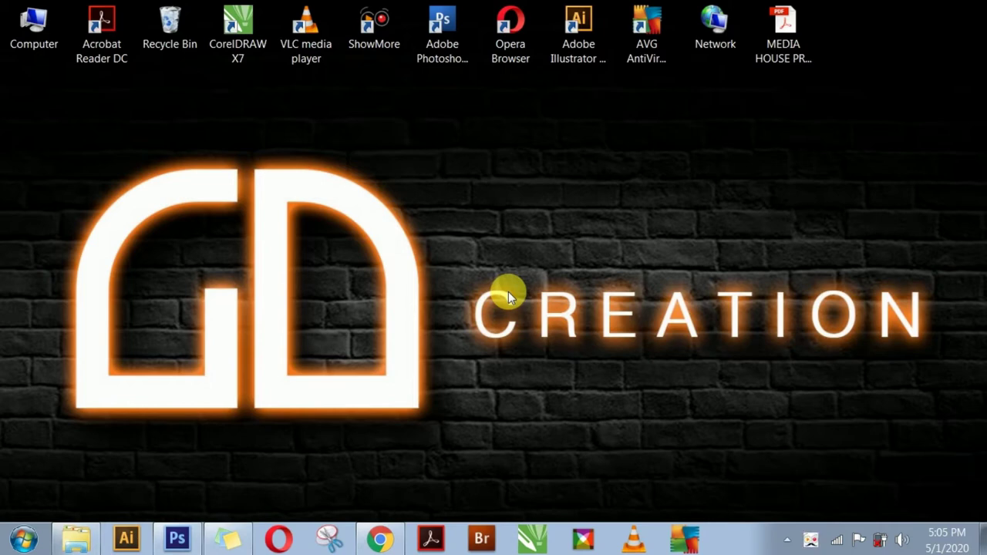
Restore the Photoshop window showing the Untitled-1 portrait document
{"action": "left_click", "coordinate": [178, 540]}
Inspect the portrait up close and show the painted Layer 1 copy over it
{"action": "left_click", "coordinate": [716, 345]}
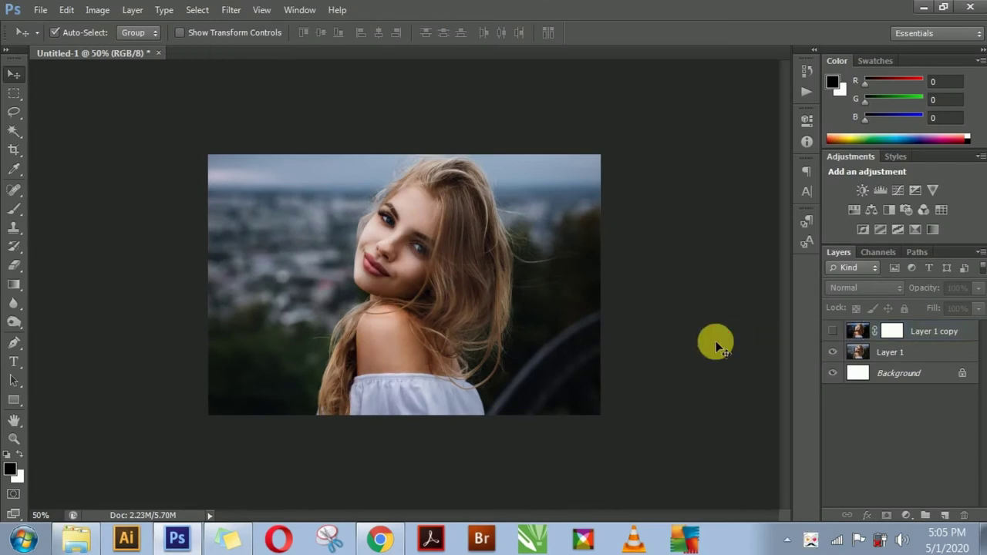
{"action": "key", "text": "ctrl+plus"}
{"action": "key", "text": "ctrl+plus"}
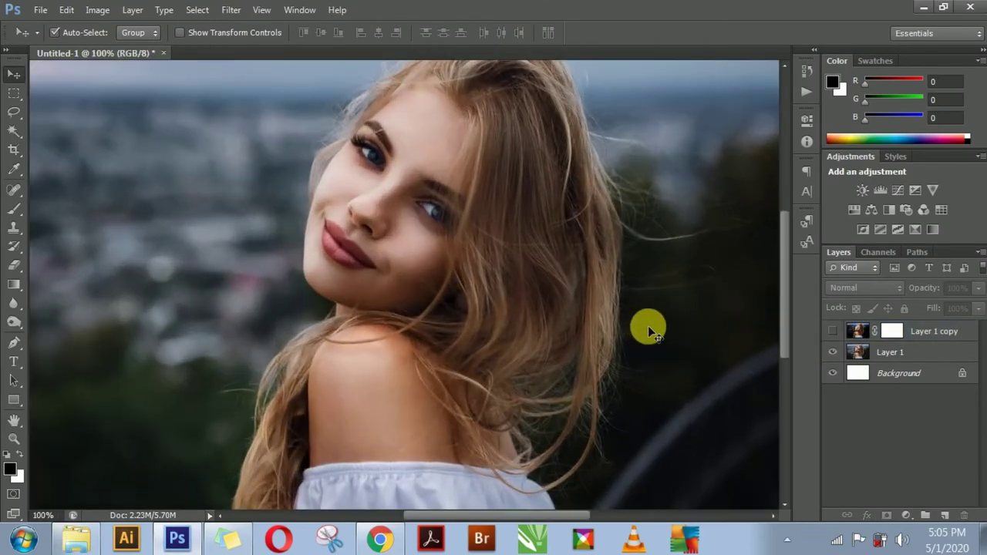
{"action": "key", "text": "ctrl+minus"}
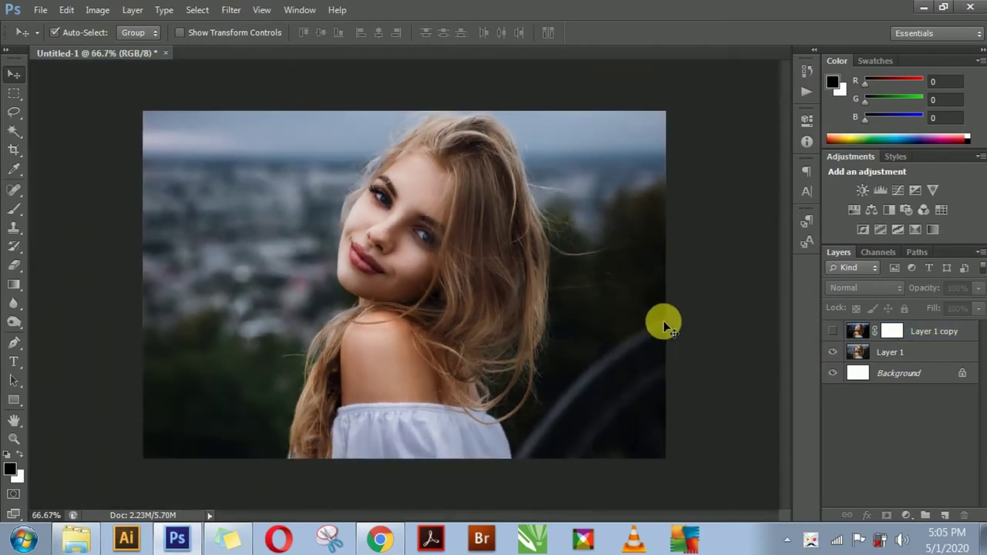
{"action": "left_click", "coordinate": [833, 332]}
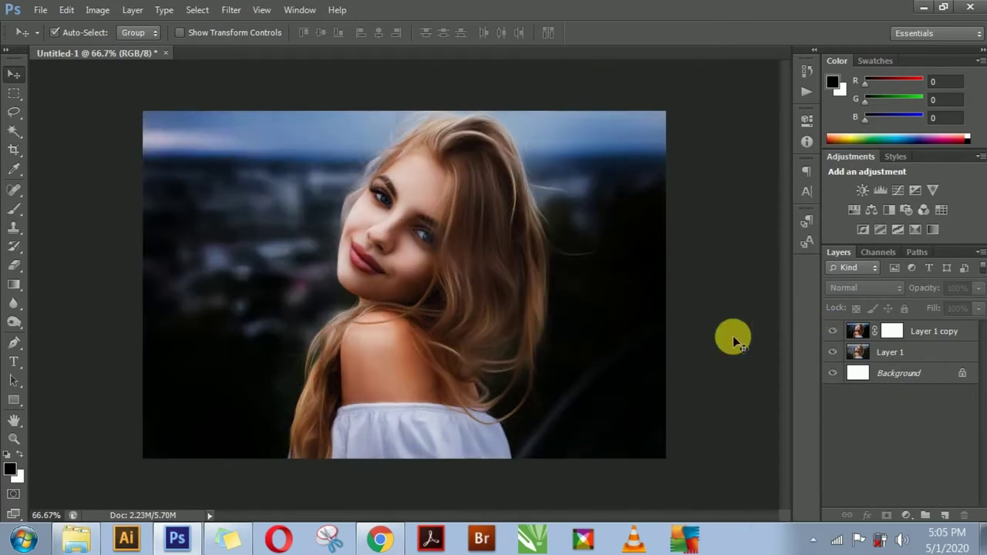
{"action": "key", "text": "ctrl+plus"}
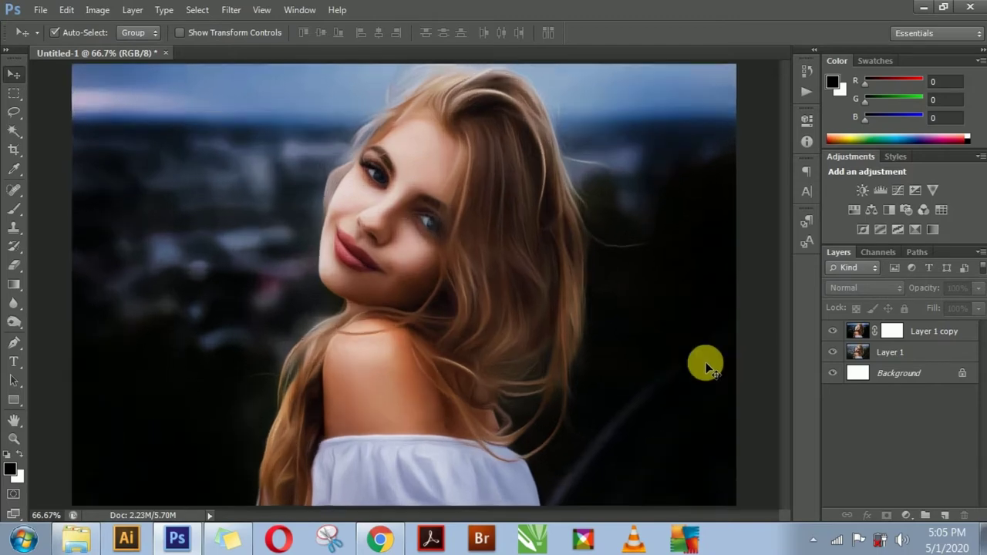
{"action": "key", "text": "ctrl+minus"}
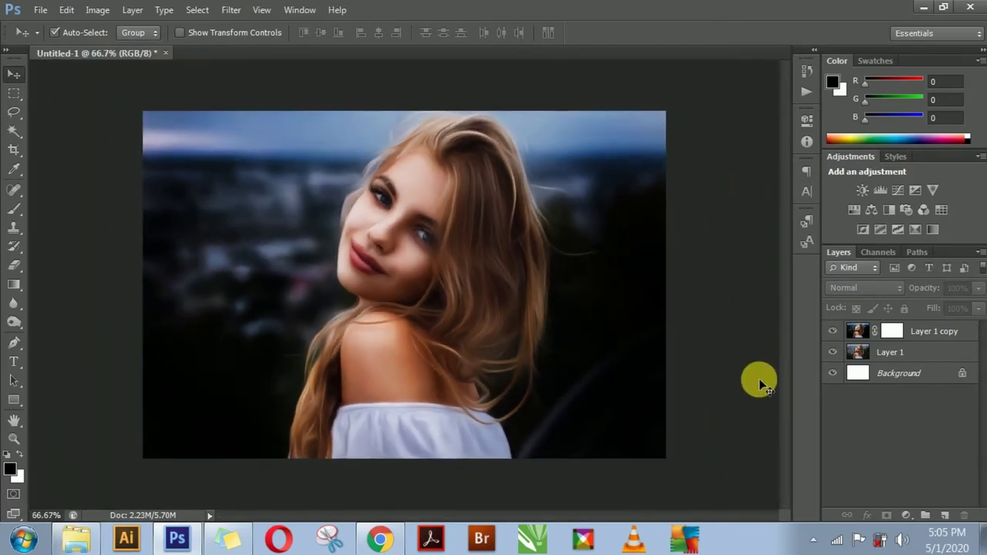
Toggle Layer 1 copy off and on to compare, then select it for deletion
{"action": "left_click", "coordinate": [833, 333]}
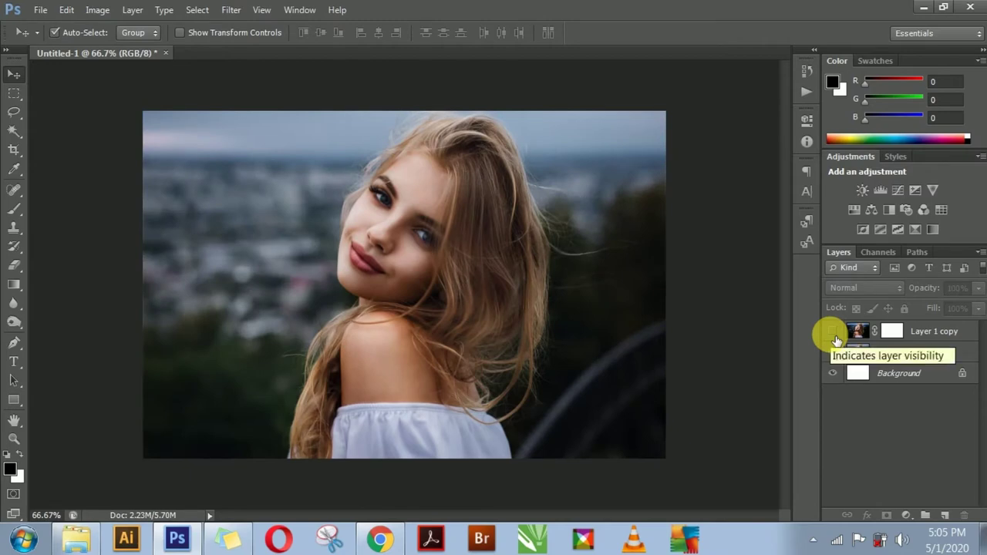
{"action": "left_click", "coordinate": [835, 333]}
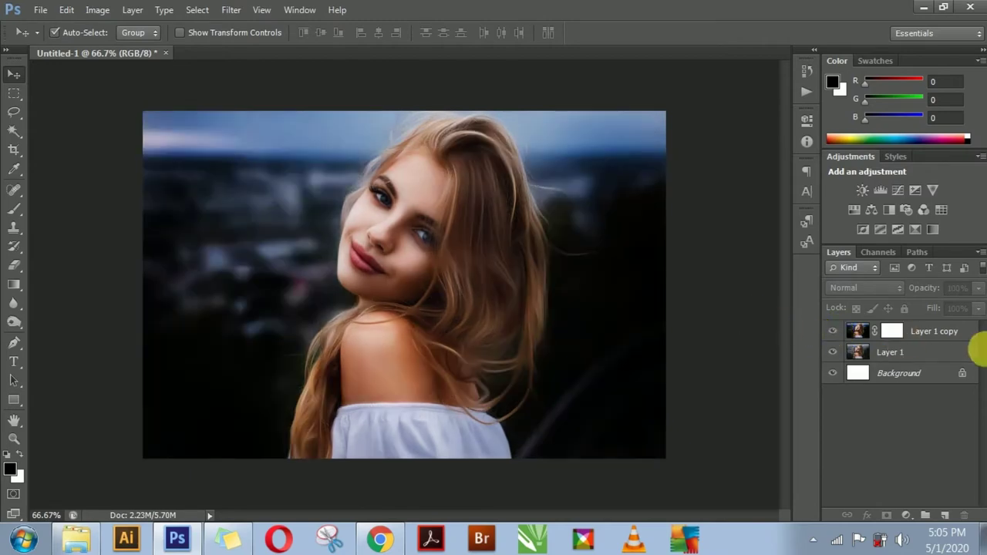
{"action": "left_click", "coordinate": [947, 332]}
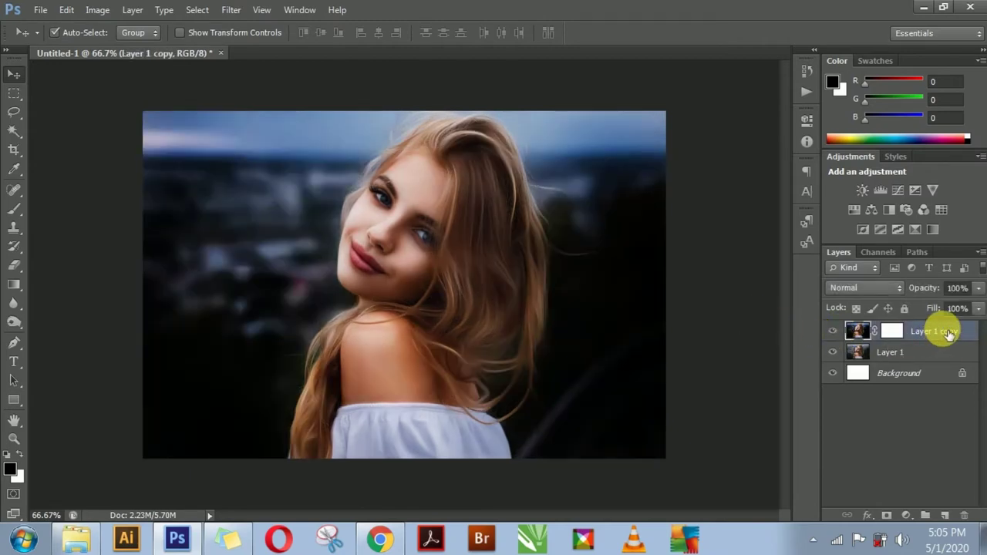
{"action": "left_click", "coordinate": [964, 515]}
Confirm deleting the old painted Layer 1 copy
{"action": "left_click", "coordinate": [420, 213]}
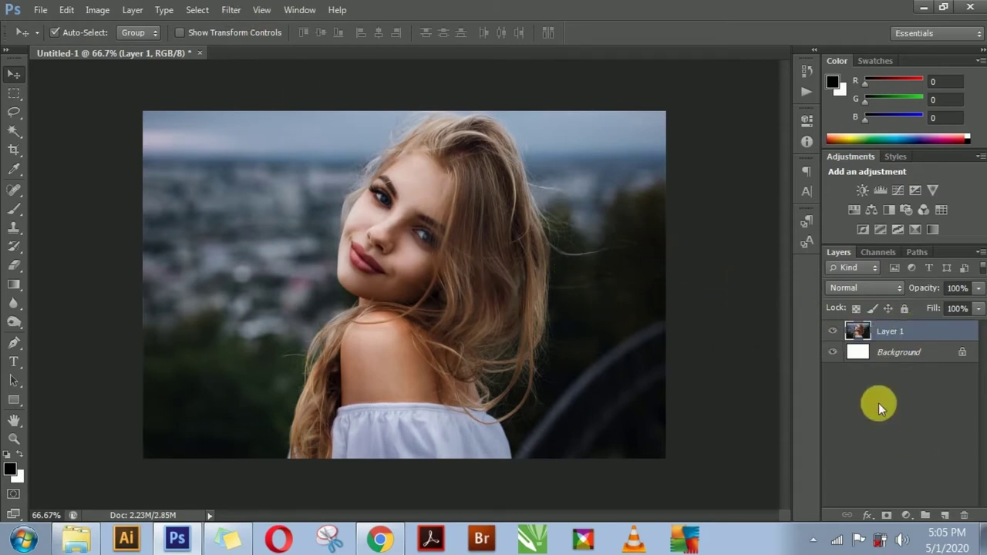
{"action": "key", "text": "ctrl+j"}
{"action": "key", "text": "ctrl+z"}
Duplicate Layer 1 into a fresh, unedited Layer 1 copy
{"action": "right_click", "coordinate": [908, 331]}
{"action": "left_click", "coordinate": [776, 133]}
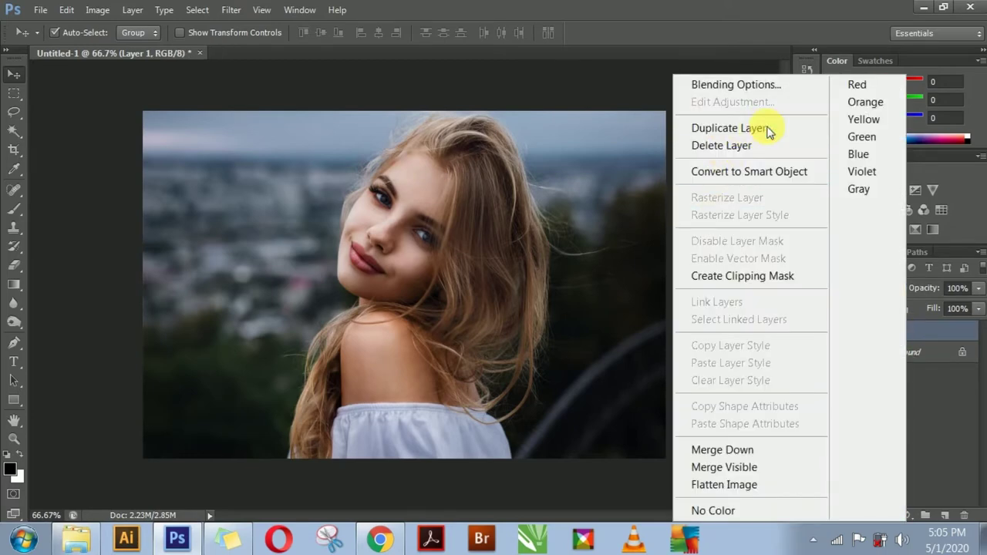
{"action": "left_click", "coordinate": [622, 165]}
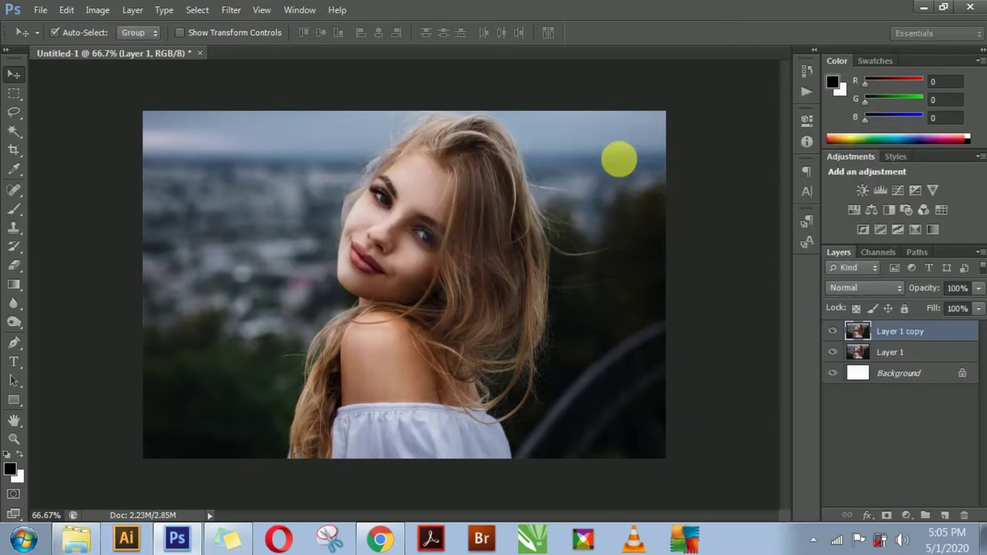
{"action": "left_click", "coordinate": [739, 335]}
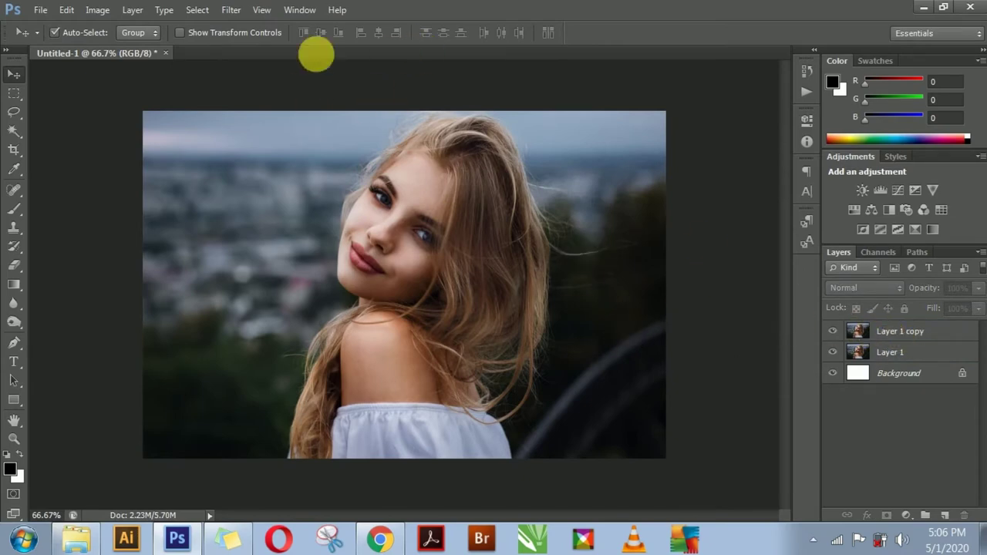
Apply the Oil Paint filter to Layer 1 copy with Stylization lowered to 0.79
{"action": "left_click", "coordinate": [899, 331]}
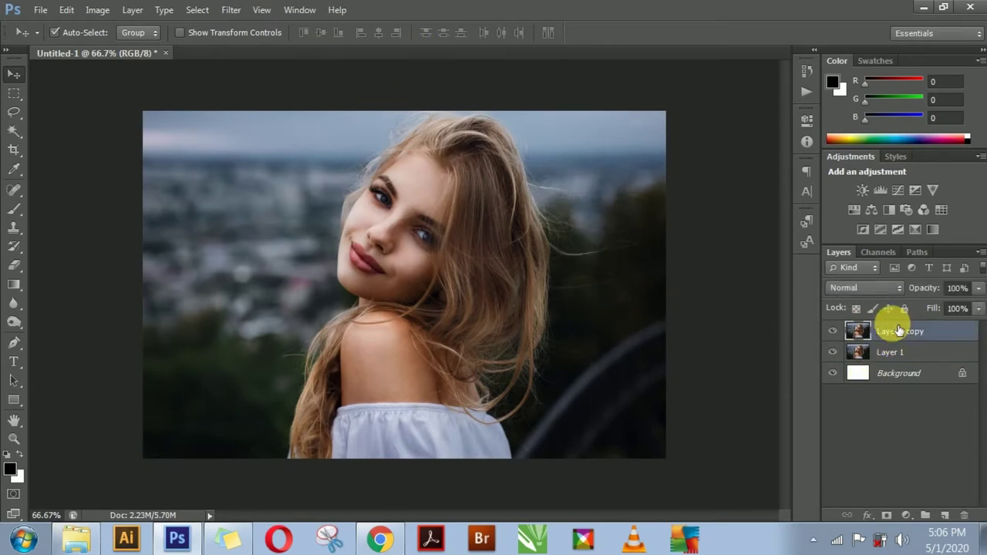
{"action": "left_click", "coordinate": [231, 11]}
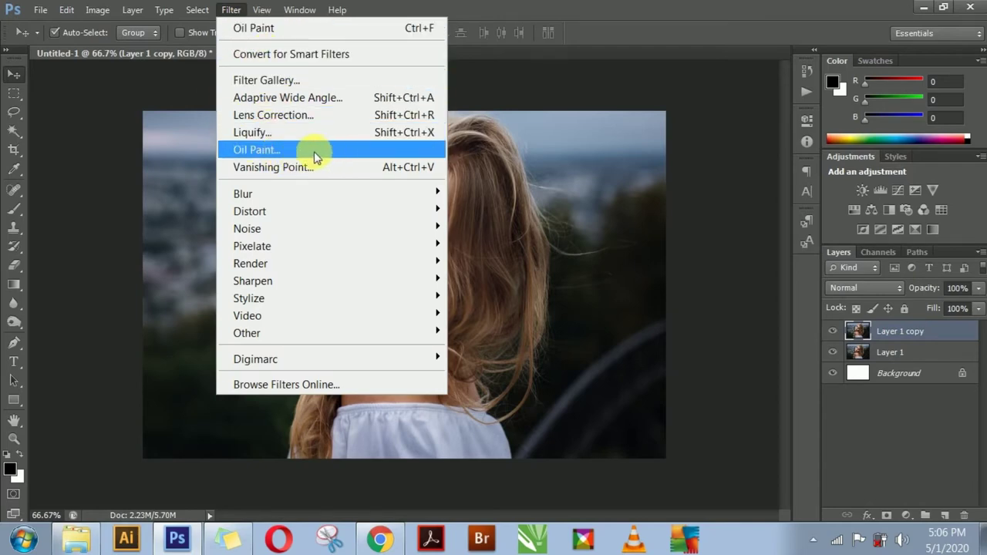
{"action": "left_click", "coordinate": [349, 157]}
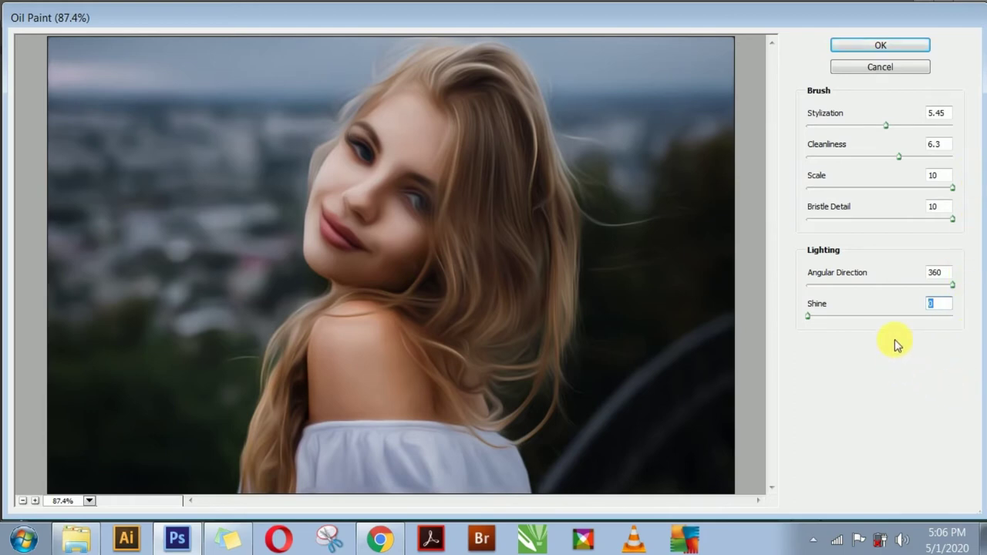
{"action": "mouse_move", "coordinate": [886, 125]}
{"action": "left_mouse_down"}
{"action": "mouse_move", "coordinate": [805, 135]}
{"action": "mouse_move", "coordinate": [908, 141]}
{"action": "left_mouse_up"}
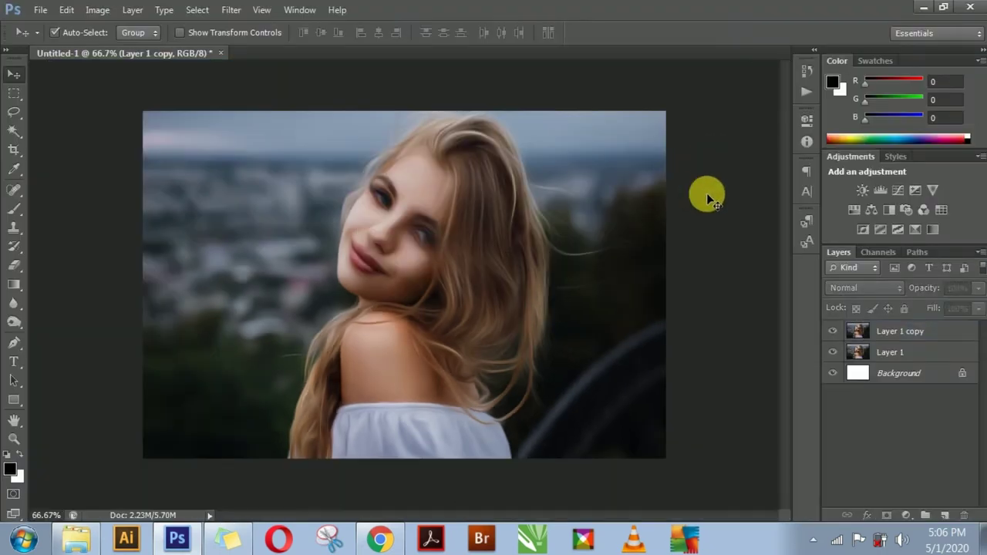
Add a white layer mask to Layer 1 copy, return to its pixels, and pick the Eraser
{"action": "scroll", "coordinate": [692, 208], "scroll_direction": "up", "scroll_amount": 4}
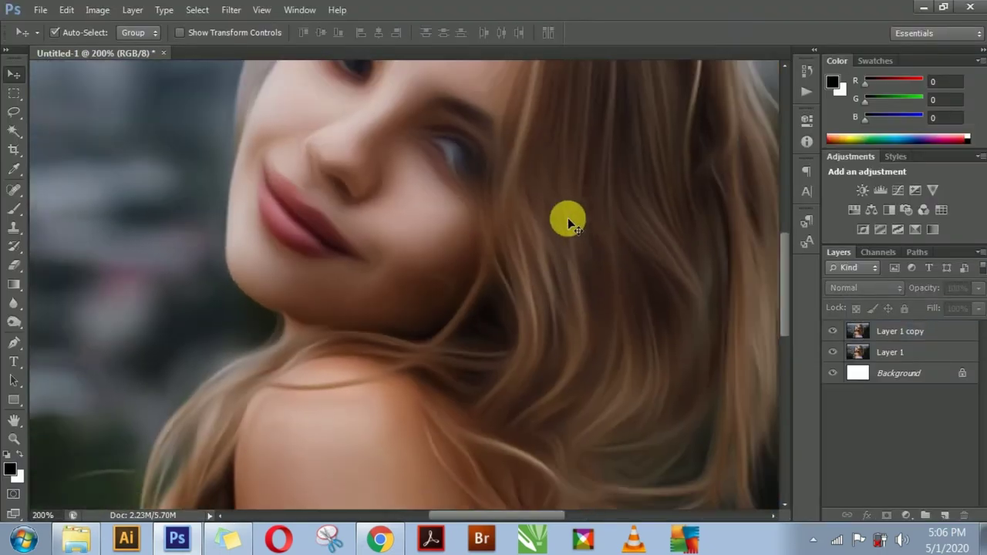
{"action": "scroll", "coordinate": [568, 221], "scroll_direction": "down", "scroll_amount": 2}
{"action": "scroll", "coordinate": [540, 198], "scroll_direction": "down", "scroll_amount": 1}
{"action": "left_click", "coordinate": [895, 331]}
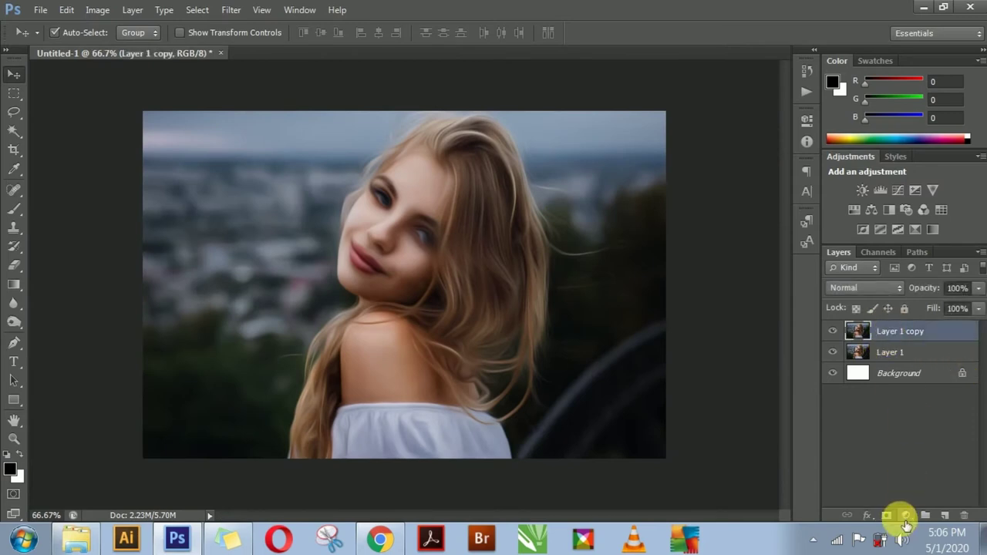
{"action": "left_click", "coordinate": [887, 515]}
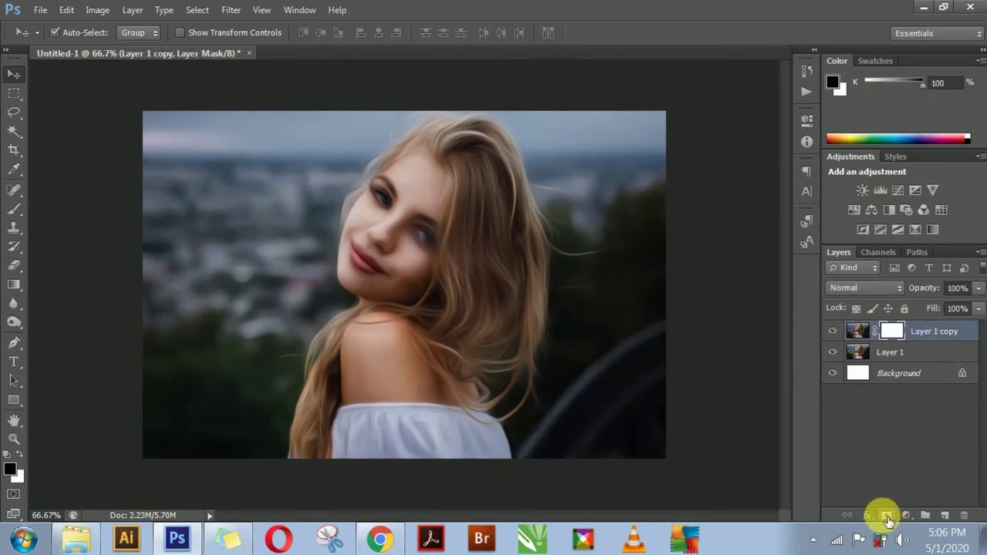
{"action": "left_click", "coordinate": [857, 331]}
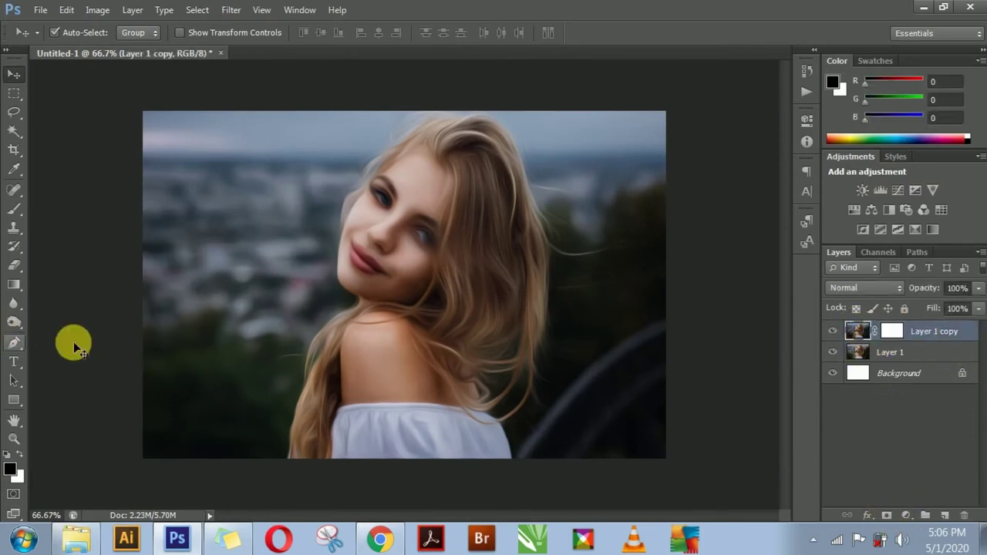
{"action": "left_click", "coordinate": [15, 266]}
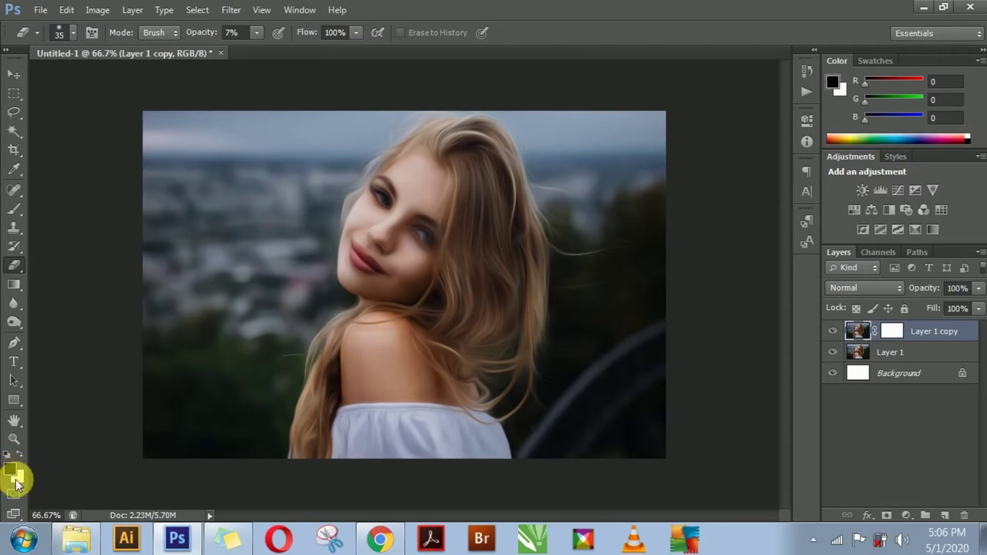
Erase over the right eye with a 20 px eraser to reveal sharper detail
{"action": "key", "text": "ctrl+plus"}
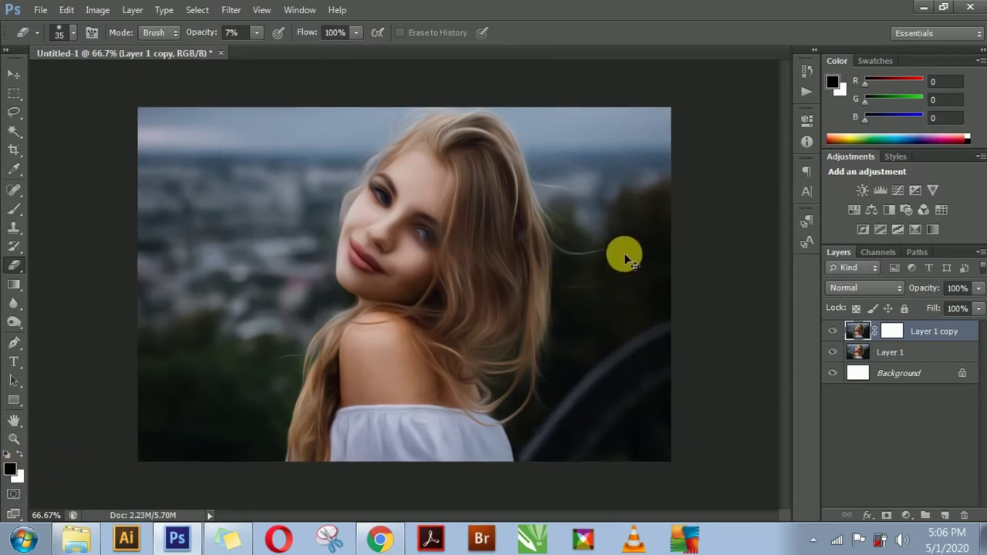
{"action": "key", "text": "ctrl+plus"}
{"action": "mouse_move", "coordinate": [471, 165]}
{"action": "left_mouse_down"}
{"action": "mouse_move", "coordinate": [467, 278]}
{"action": "mouse_move", "coordinate": [467, 263]}
{"action": "left_mouse_up"}
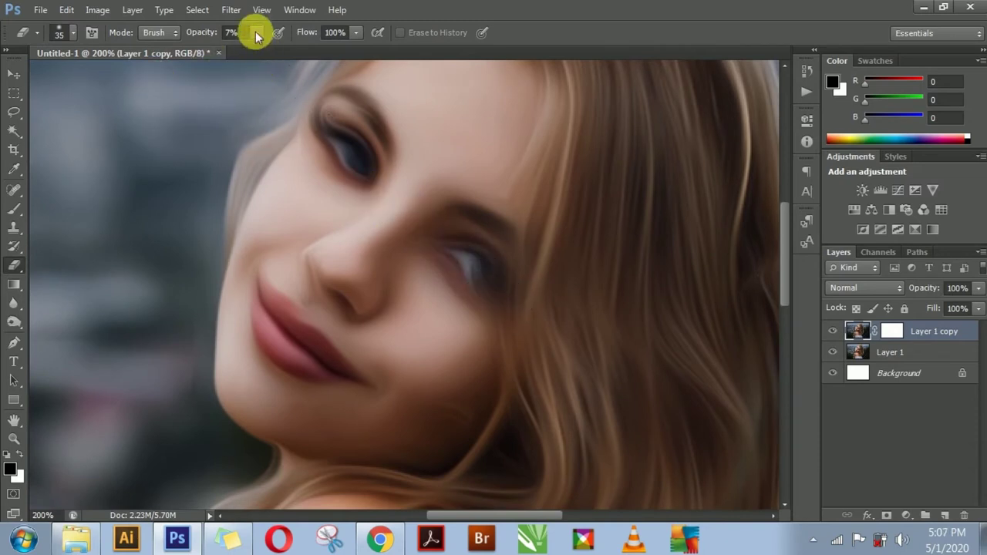
{"action": "left_click_drag", "start_coordinate": [291, 51], "coordinate": [294, 52]}
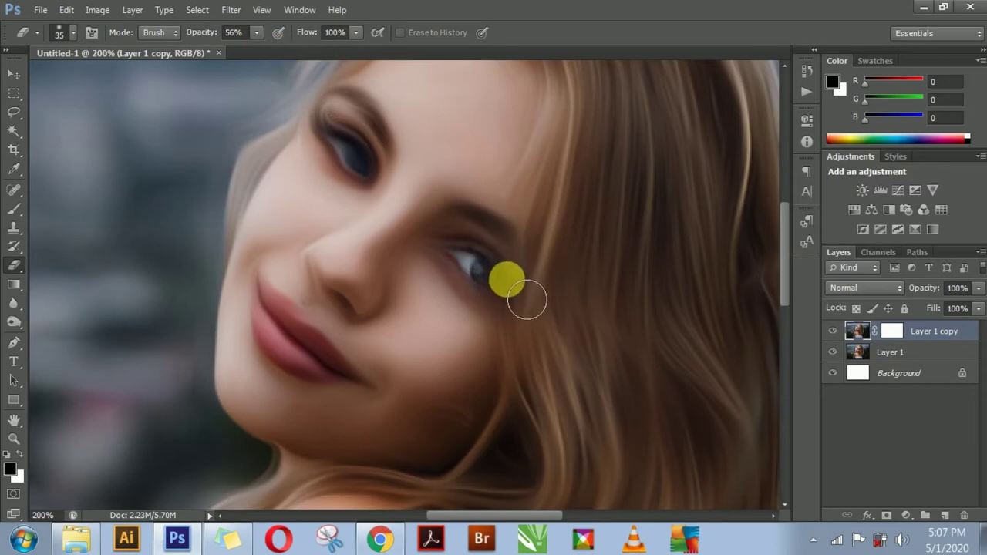
{"action": "key", "text": "bracketleft"}
{"action": "key", "text": "bracketleft"}
{"action": "key", "text": "bracketleft"}
{"action": "mouse_move", "coordinate": [522, 299]}
{"action": "left_mouse_down"}
{"action": "mouse_move", "coordinate": [447, 249]}
{"action": "mouse_move", "coordinate": [474, 287]}
{"action": "mouse_move", "coordinate": [502, 300]}
{"action": "mouse_move", "coordinate": [474, 291]}
{"action": "mouse_move", "coordinate": [458, 264]}
{"action": "mouse_move", "coordinate": [481, 223]}
{"action": "mouse_move", "coordinate": [522, 246]}
{"action": "left_mouse_up"}
Erase over the upper-left eye and eyebrow with a 15 px brush, then set opacity to 27%
{"action": "key", "text": "space"}
{"action": "left_click_drag", "start_coordinate": [375, 193], "coordinate": [554, 272]}
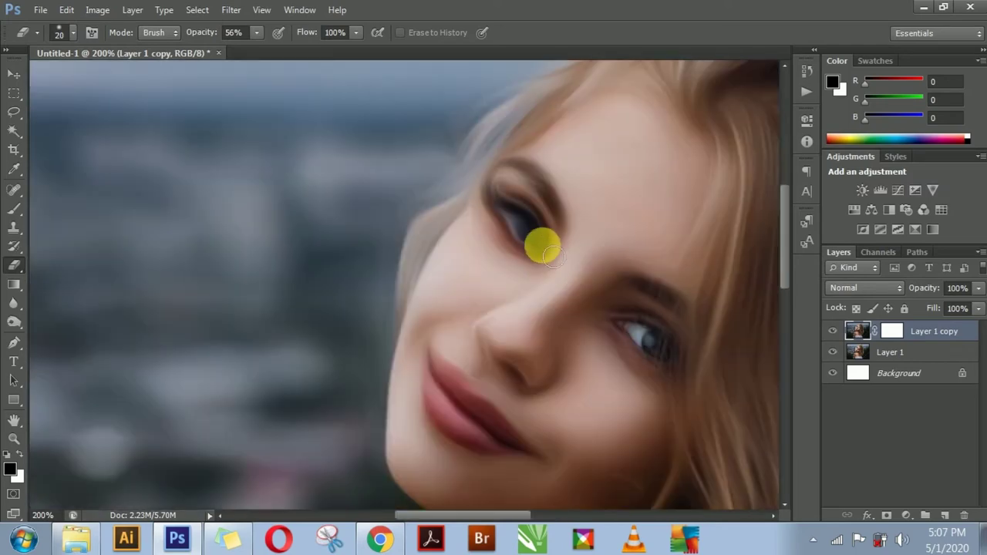
{"action": "mouse_move", "coordinate": [535, 236]}
{"action": "left_mouse_down"}
{"action": "mouse_move", "coordinate": [503, 213]}
{"action": "mouse_move", "coordinate": [539, 230]}
{"action": "mouse_move", "coordinate": [527, 233]}
{"action": "mouse_move", "coordinate": [547, 261]}
{"action": "left_mouse_up"}
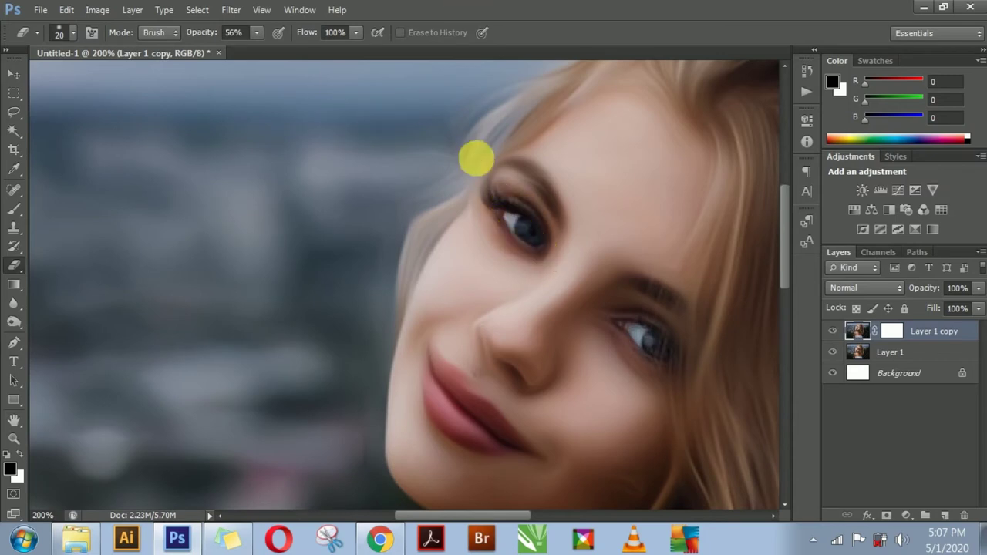
{"action": "key", "text": "bracketleft"}
{"action": "mouse_move", "coordinate": [564, 221]}
{"action": "left_mouse_down"}
{"action": "mouse_move", "coordinate": [544, 179]}
{"action": "mouse_move", "coordinate": [494, 162]}
{"action": "left_mouse_up"}
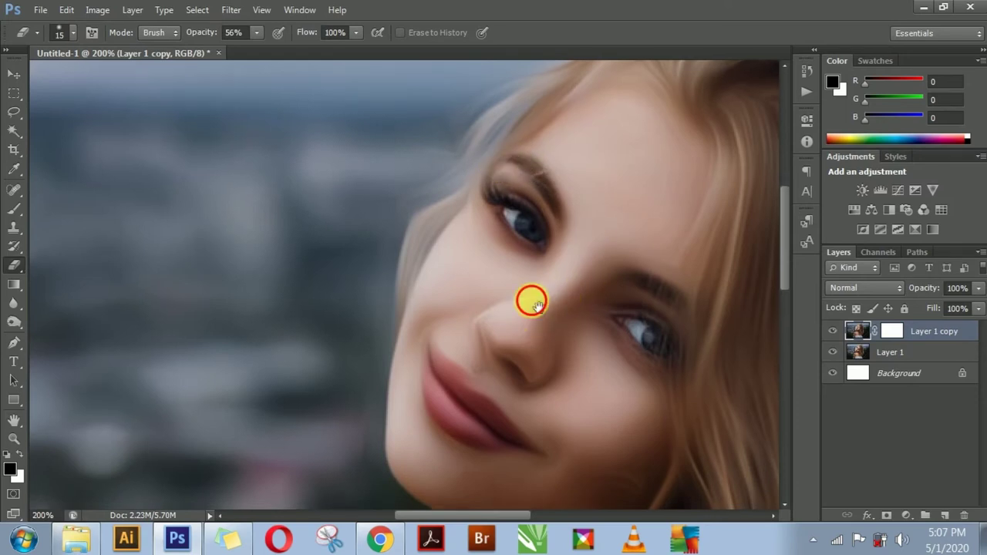
{"action": "scroll", "coordinate": [540, 309], "scroll_direction": "down", "scroll_amount": 1}
{"action": "left_click_drag", "start_coordinate": [550, 326], "coordinate": [489, 280]}
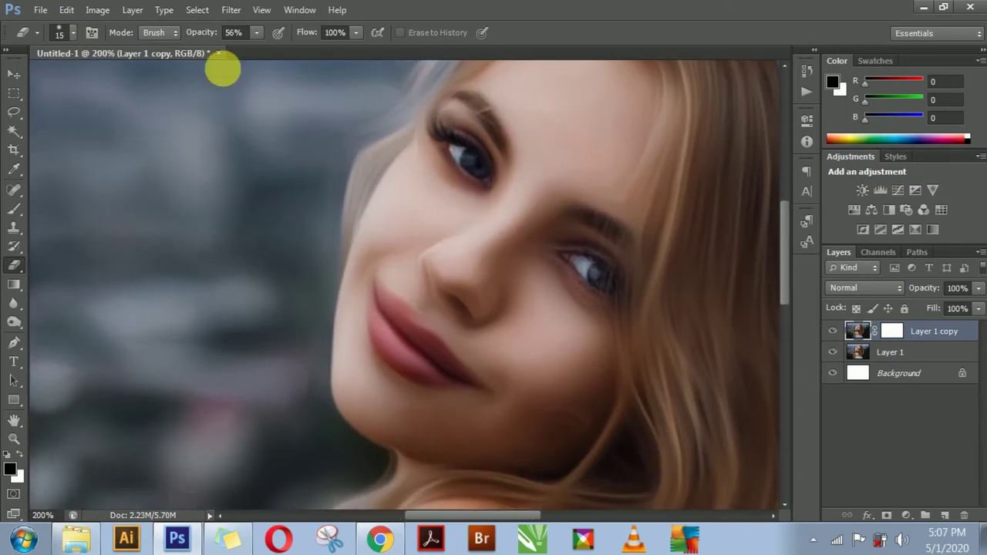
{"action": "left_click_drag", "start_coordinate": [240, 53], "coordinate": [235, 53]}
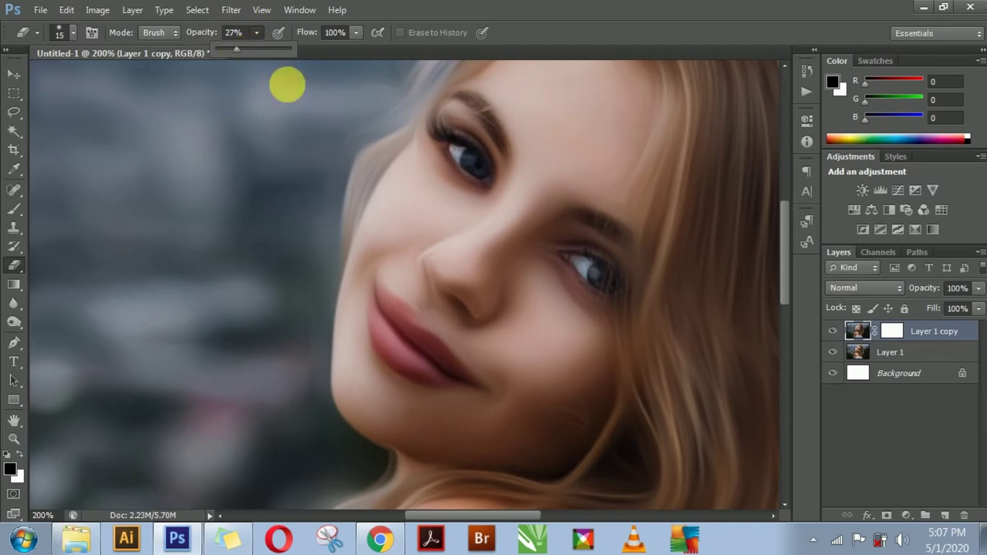
{"action": "key", "text": "ctrl+plus"}
Erase across the nose at 27% opacity to restore nostril detail
{"action": "left_click_drag", "start_coordinate": [524, 347], "coordinate": [458, 236]}
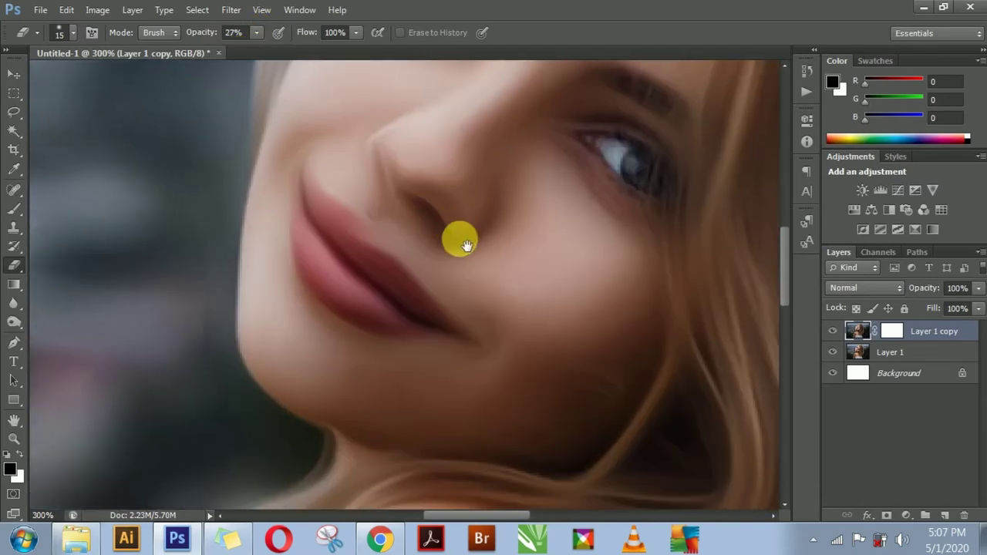
{"action": "mouse_move", "coordinate": [398, 182]}
{"action": "left_mouse_down"}
{"action": "mouse_move", "coordinate": [410, 216]}
{"action": "mouse_move", "coordinate": [452, 229]}
{"action": "mouse_move", "coordinate": [452, 239]}
{"action": "mouse_move", "coordinate": [496, 224]}
{"action": "mouse_move", "coordinate": [491, 206]}
{"action": "mouse_move", "coordinate": [461, 254]}
{"action": "mouse_move", "coordinate": [391, 252]}
{"action": "mouse_move", "coordinate": [365, 219]}
{"action": "mouse_move", "coordinate": [406, 193]}
{"action": "mouse_move", "coordinate": [366, 212]}
{"action": "mouse_move", "coordinate": [401, 273]}
{"action": "mouse_move", "coordinate": [346, 247]}
{"action": "mouse_move", "coordinate": [358, 262]}
{"action": "mouse_move", "coordinate": [365, 250]}
{"action": "mouse_move", "coordinate": [415, 317]}
{"action": "mouse_move", "coordinate": [418, 348]}
{"action": "mouse_move", "coordinate": [411, 326]}
{"action": "mouse_move", "coordinate": [481, 346]}
{"action": "mouse_move", "coordinate": [425, 229]}
{"action": "mouse_move", "coordinate": [461, 309]}
{"action": "mouse_move", "coordinate": [431, 381]}
{"action": "mouse_move", "coordinate": [430, 301]}
{"action": "left_mouse_up"}
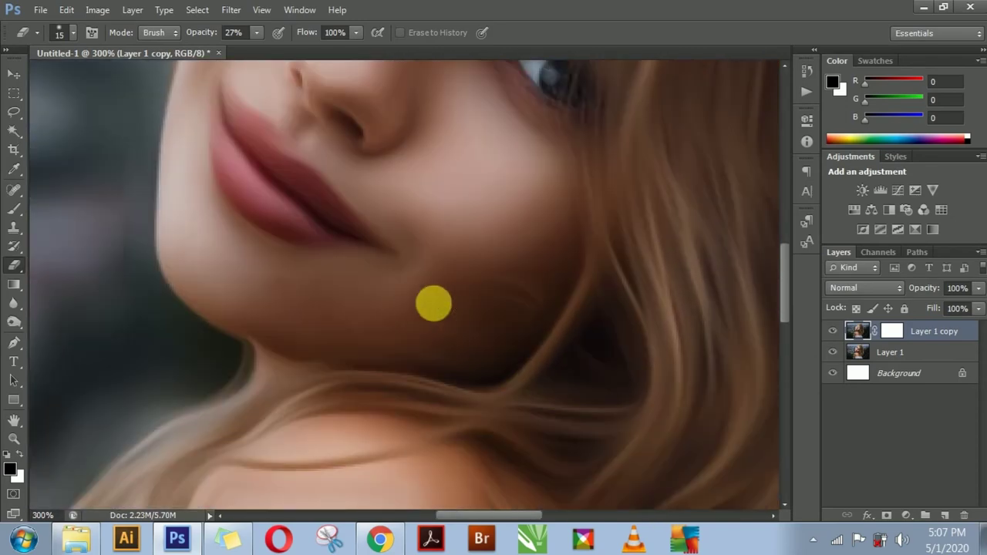
{"action": "key", "text": "ctrl+minus"}
{"action": "left_click_drag", "start_coordinate": [380, 256], "coordinate": [407, 273]}
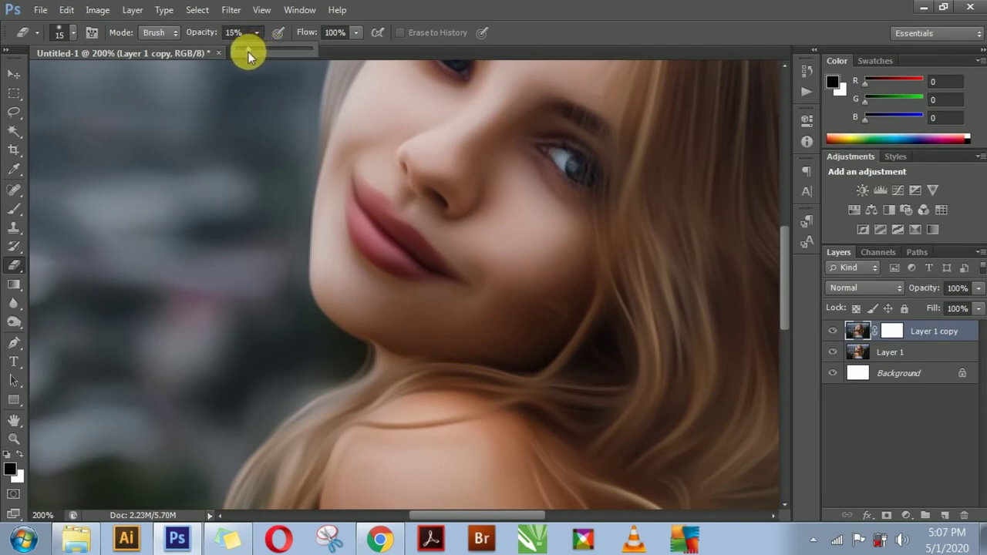
Erase over the lips at 12% eraser opacity to restore their detail
{"action": "left_click_drag", "start_coordinate": [247, 51], "coordinate": [245, 49]}
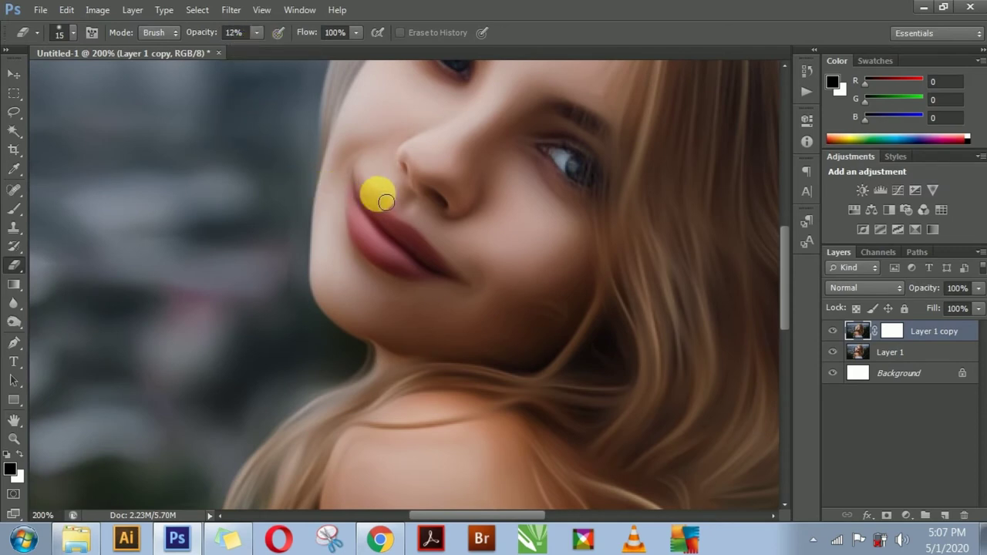
{"action": "key", "text": "bracketright"}
{"action": "key", "text": "bracketright"}
{"action": "key", "text": "bracketright"}
{"action": "key", "text": "bracketright"}
{"action": "mouse_move", "coordinate": [409, 232]}
{"action": "left_mouse_down"}
{"action": "mouse_move", "coordinate": [408, 258]}
{"action": "mouse_move", "coordinate": [485, 297]}
{"action": "mouse_move", "coordinate": [375, 212]}
{"action": "mouse_move", "coordinate": [458, 302]}
{"action": "mouse_move", "coordinate": [476, 291]}
{"action": "mouse_move", "coordinate": [449, 293]}
{"action": "mouse_move", "coordinate": [487, 312]}
{"action": "mouse_move", "coordinate": [511, 256]}
{"action": "mouse_move", "coordinate": [487, 286]}
{"action": "mouse_move", "coordinate": [476, 232]}
{"action": "mouse_move", "coordinate": [437, 249]}
{"action": "mouse_move", "coordinate": [458, 226]}
{"action": "mouse_move", "coordinate": [541, 235]}
{"action": "mouse_move", "coordinate": [489, 294]}
{"action": "mouse_move", "coordinate": [432, 185]}
{"action": "mouse_move", "coordinate": [503, 147]}
{"action": "mouse_move", "coordinate": [557, 172]}
{"action": "mouse_move", "coordinate": [562, 221]}
{"action": "mouse_move", "coordinate": [527, 288]}
{"action": "mouse_move", "coordinate": [481, 216]}
{"action": "left_mouse_up"}
{"action": "key", "text": "bracketleft"}
{"action": "key", "text": "bracketleft"}
{"action": "key", "text": "bracketleft"}
Check the cheek, return to the full image view, and pick the Move tool
{"action": "scroll", "coordinate": [476, 293], "scroll_direction": "up", "scroll_amount": 2}
{"action": "scroll", "coordinate": [476, 280], "scroll_direction": "up", "scroll_amount": 1}
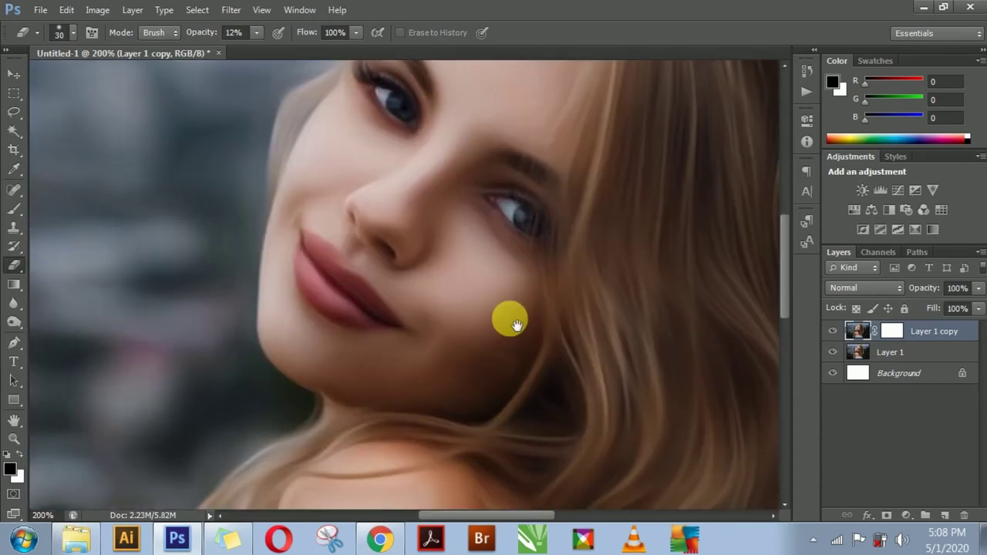
{"action": "left_click_drag", "start_coordinate": [512, 321], "coordinate": [467, 370]}
{"action": "scroll", "coordinate": [425, 324], "scroll_direction": "down", "scroll_amount": 2}
{"action": "scroll", "coordinate": [436, 255], "scroll_direction": "down", "scroll_amount": 2}
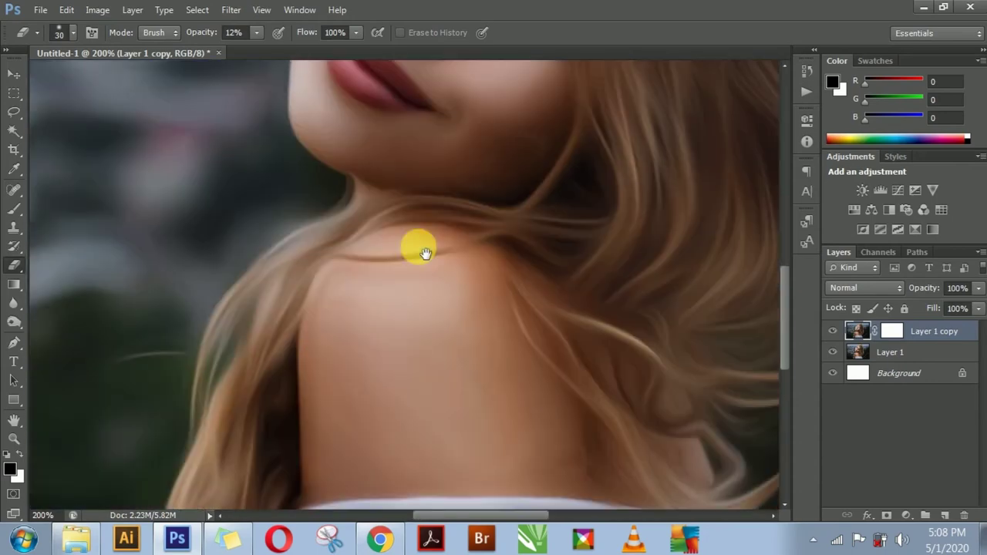
{"action": "scroll", "coordinate": [386, 347], "scroll_direction": "down", "scroll_amount": 2}
{"action": "scroll", "coordinate": [478, 308], "scroll_direction": "up", "scroll_amount": 8}
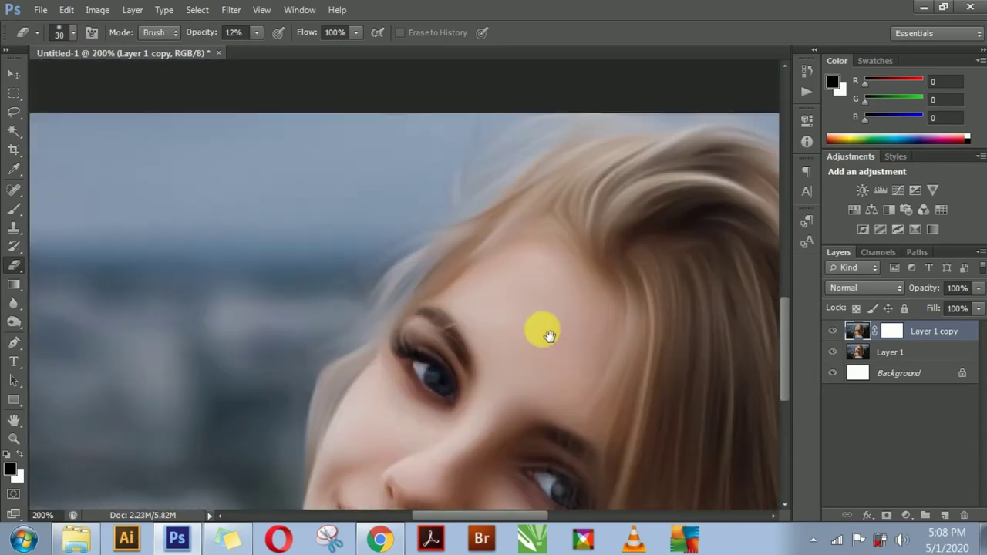
{"action": "scroll", "coordinate": [524, 277], "scroll_direction": "up", "scroll_amount": 3}
{"action": "scroll", "coordinate": [506, 231], "scroll_direction": "down", "scroll_amount": 5}
{"action": "scroll", "coordinate": [524, 209], "scroll_direction": "down", "scroll_amount": 1}
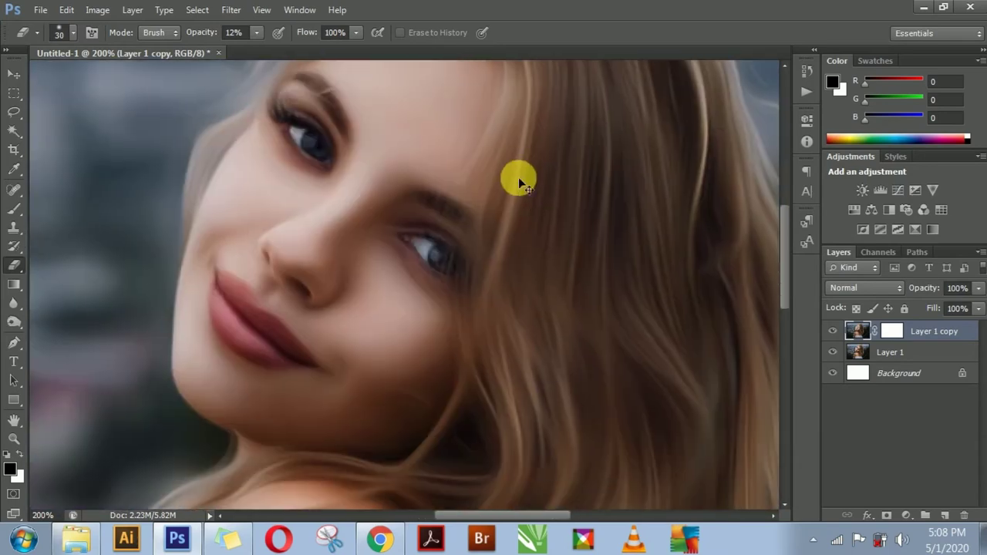
{"action": "key", "text": "ctrl+minus"}
{"action": "key", "text": "ctrl+minus"}
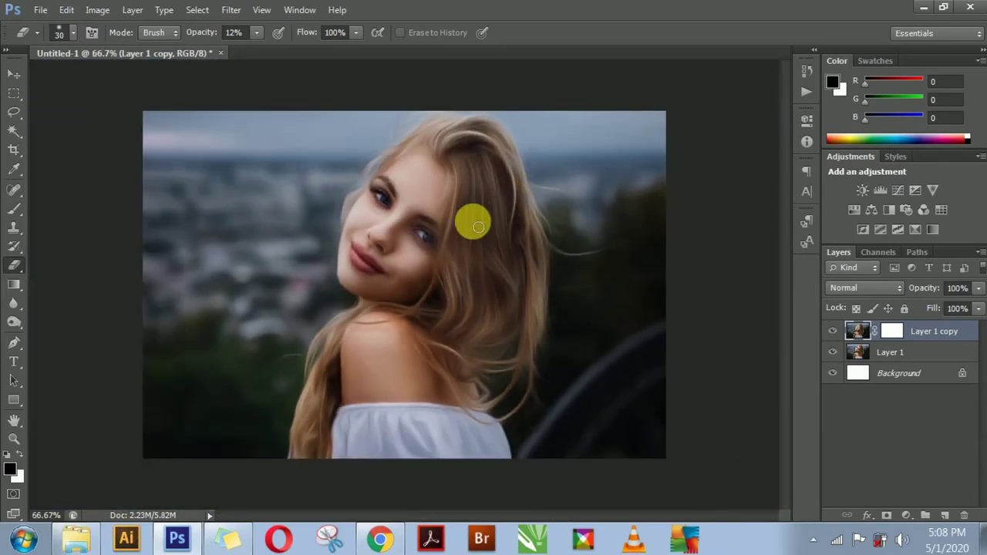
{"action": "left_click", "coordinate": [13, 74]}
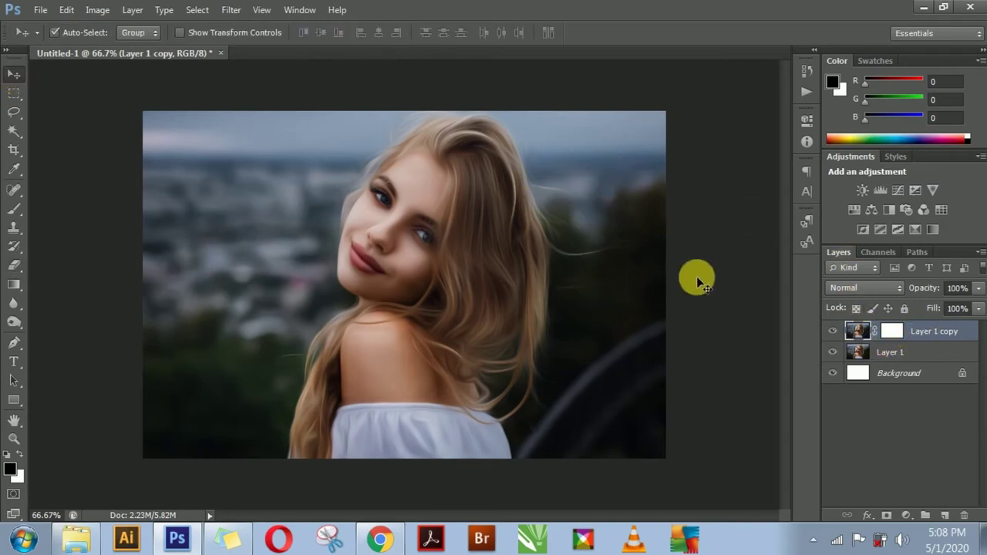
Apply Brightness/Contrast with Brightness 24 and Contrast 18 to the portrait
{"action": "left_click", "coordinate": [98, 10]}
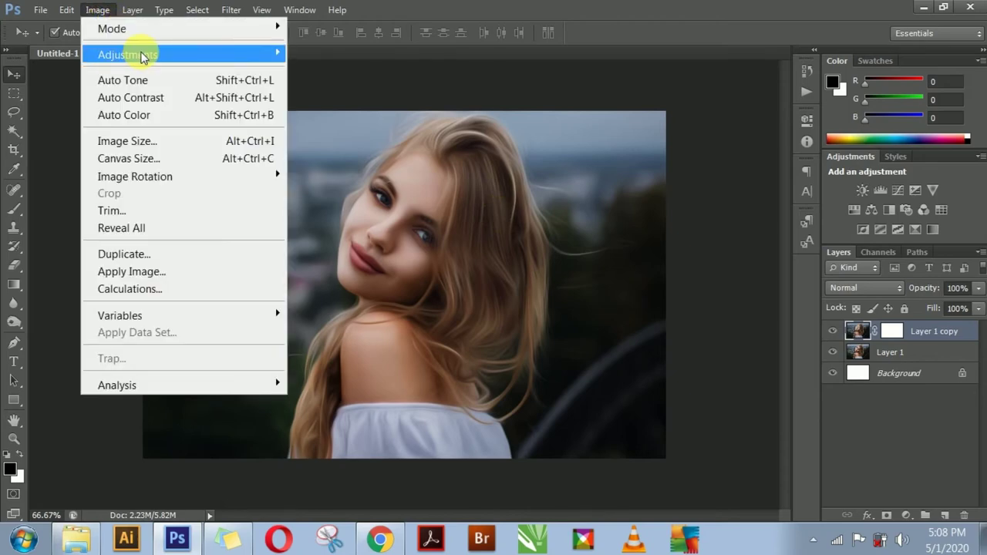
{"action": "mouse_move", "coordinate": [127, 55]}
{"action": "left_click", "coordinate": [367, 62]}
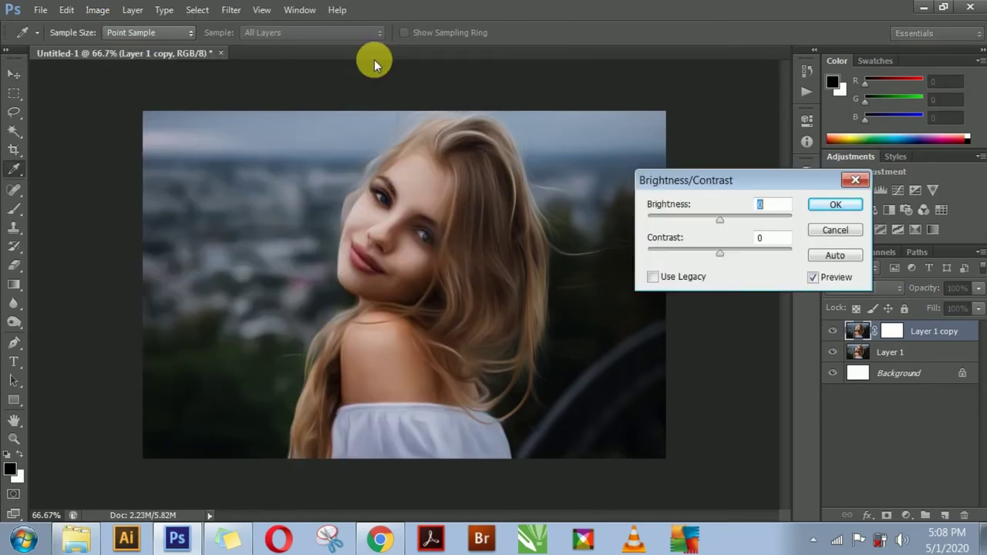
{"action": "left_click_drag", "start_coordinate": [721, 255], "coordinate": [735, 254]}
{"action": "left_click_drag", "start_coordinate": [720, 221], "coordinate": [726, 223]}
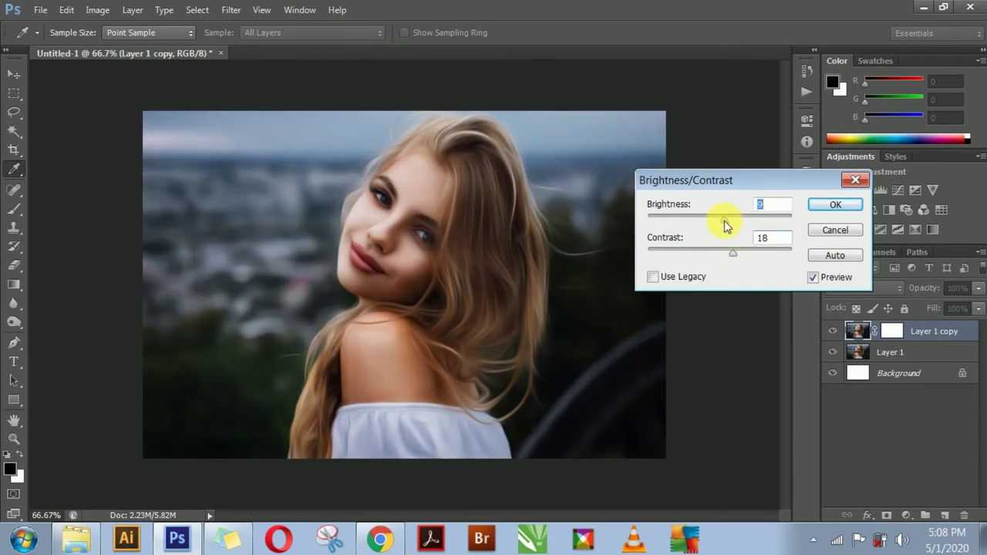
{"action": "left_click", "coordinate": [834, 205]}
{"action": "key", "text": "v"}
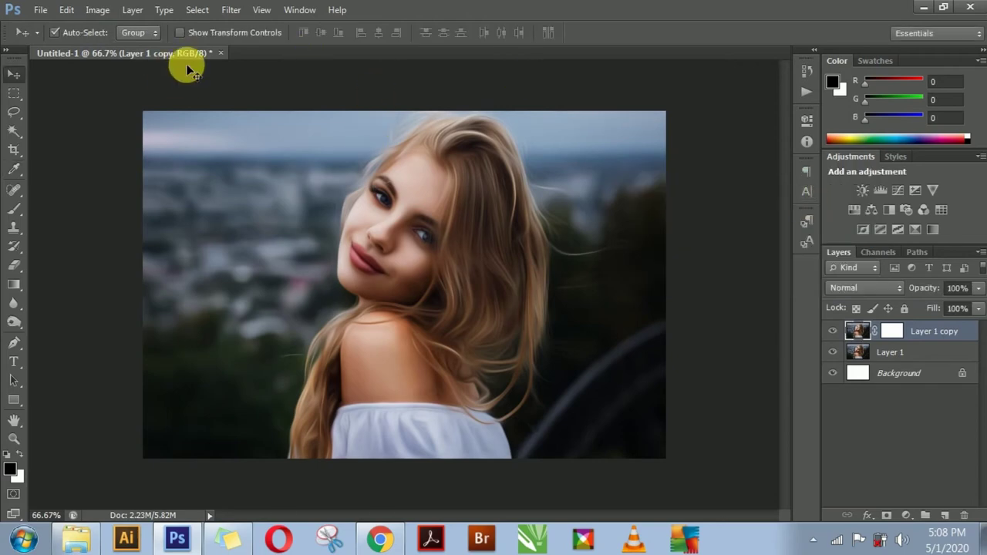
Apply Color Balance with Midtones levels +12, +5, +1, then deselect Layer 1 copy
{"action": "left_click", "coordinate": [104, 11]}
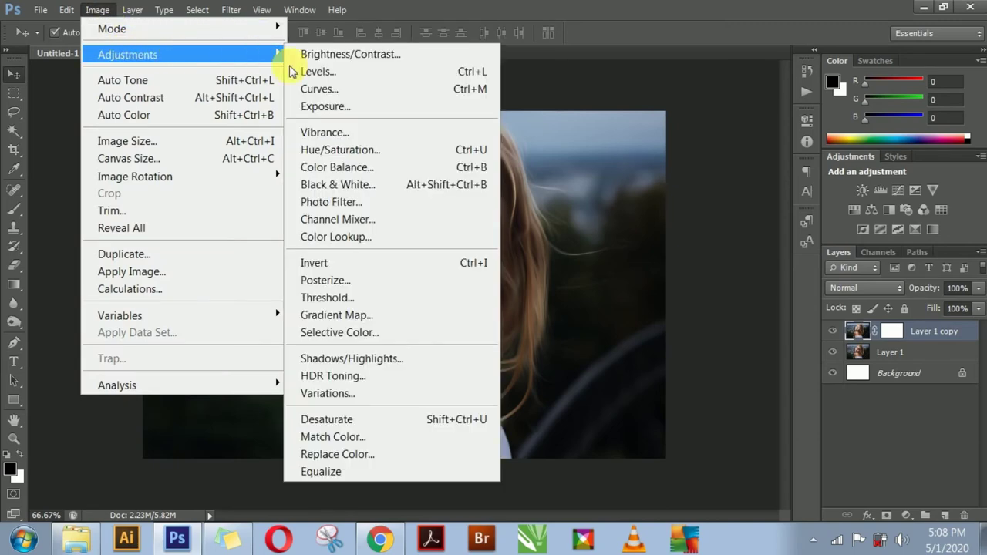
{"action": "mouse_move", "coordinate": [183, 45]}
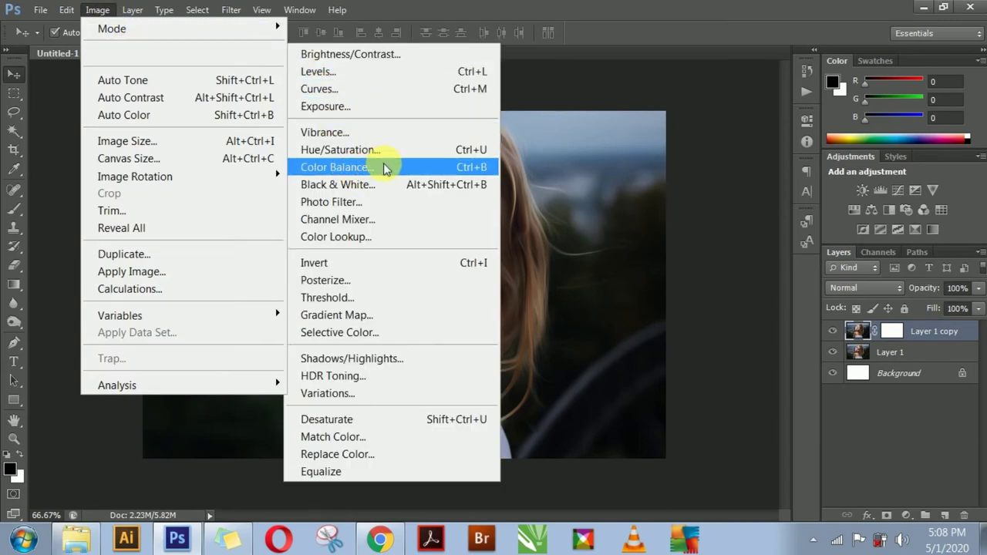
{"action": "left_click", "coordinate": [384, 166]}
{"action": "left_click_drag", "start_coordinate": [684, 199], "coordinate": [673, 232]}
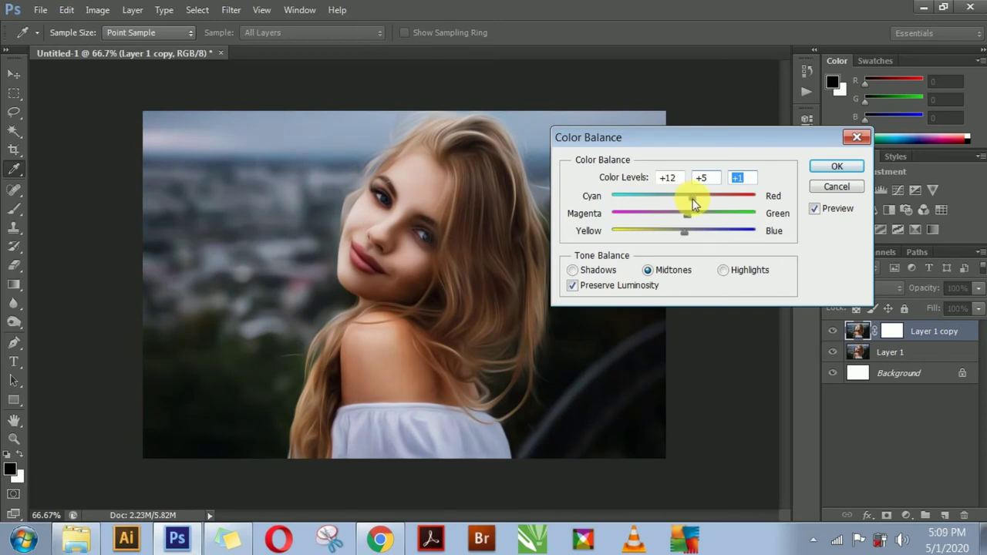
{"action": "left_click", "coordinate": [692, 200]}
{"action": "left_click", "coordinate": [821, 167]}
{"action": "key", "text": "v"}
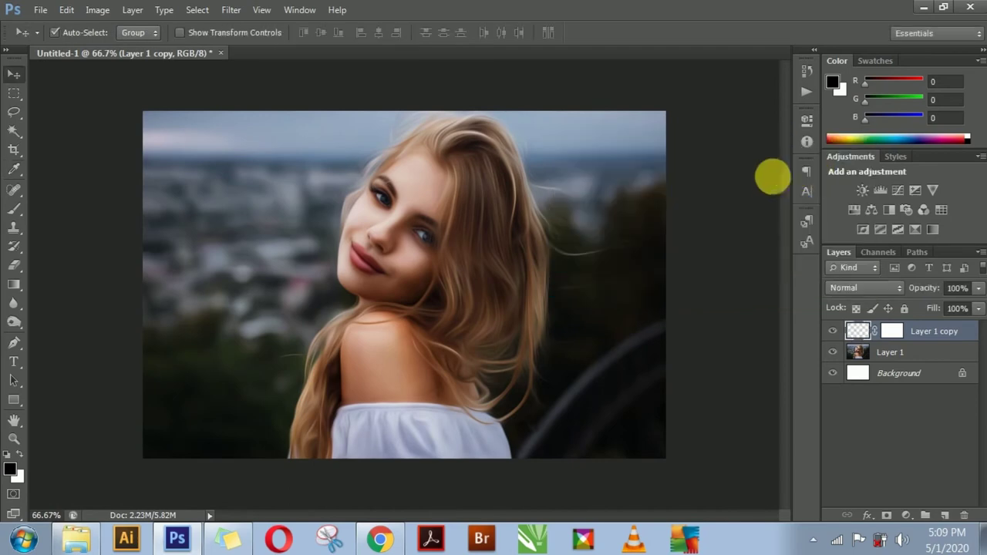
{"action": "left_click", "coordinate": [752, 186]}
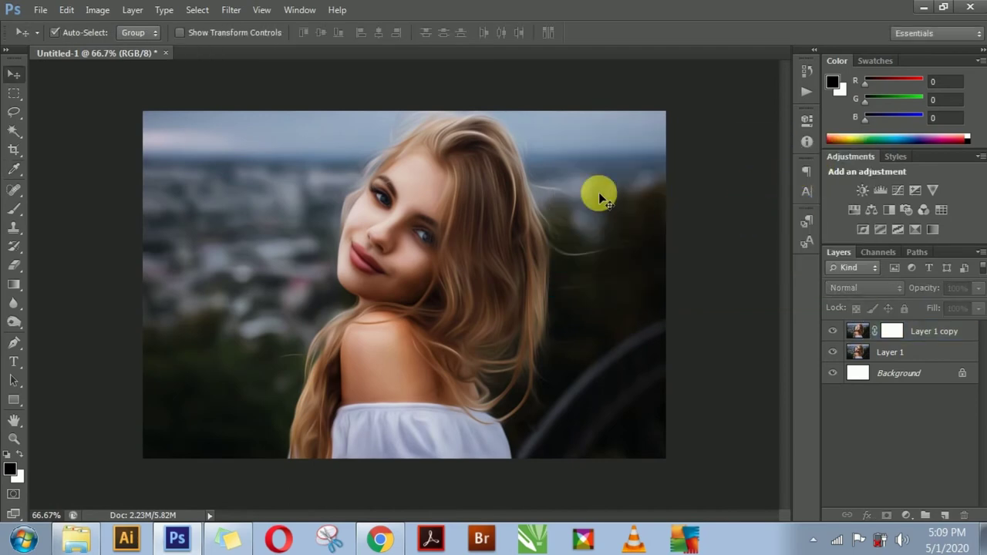
{"action": "key", "text": "ctrl+1"}
{"action": "key", "text": "ctrl+minus"}
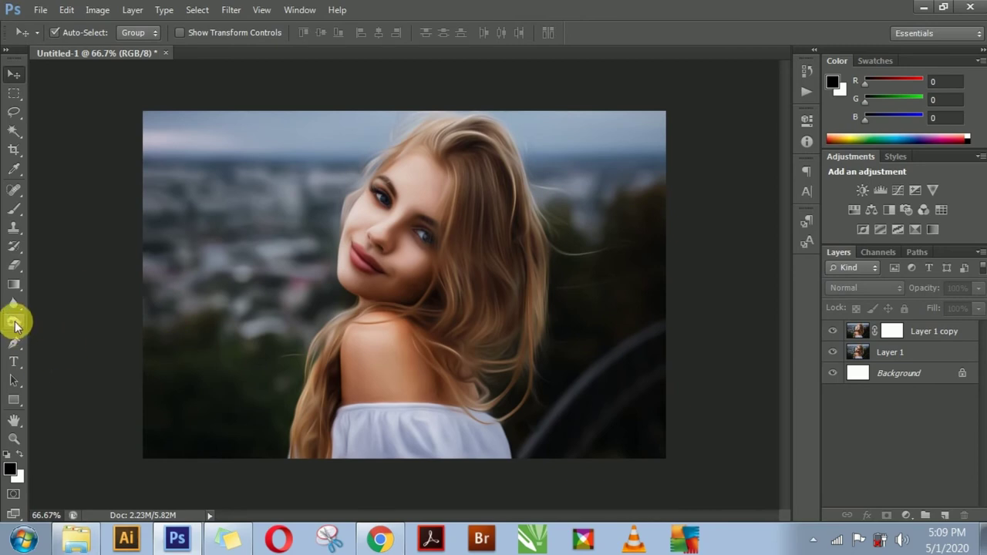
Set up the Burn Tool on Layer 1 copy at 20% exposure
{"action": "left_click", "coordinate": [15, 324]}
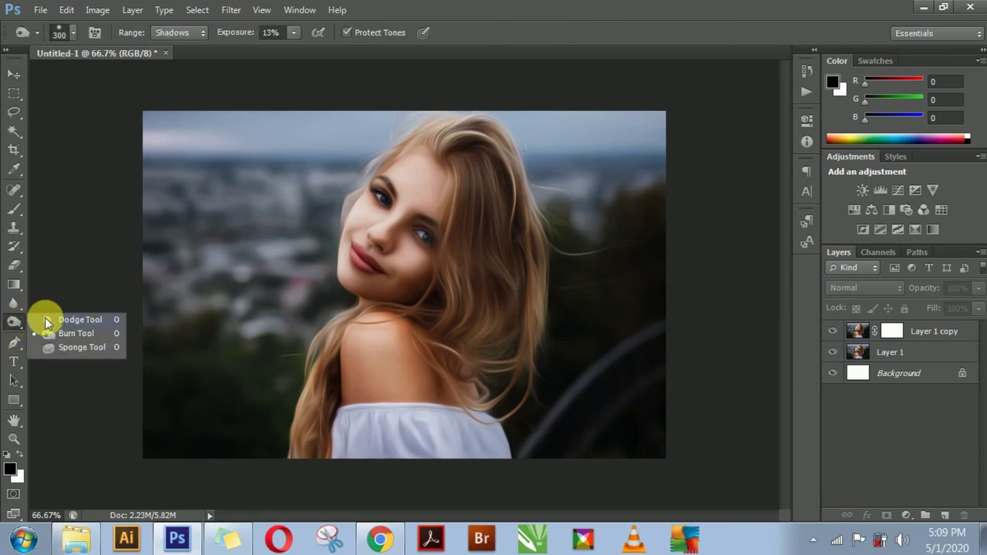
{"action": "left_click", "coordinate": [95, 333]}
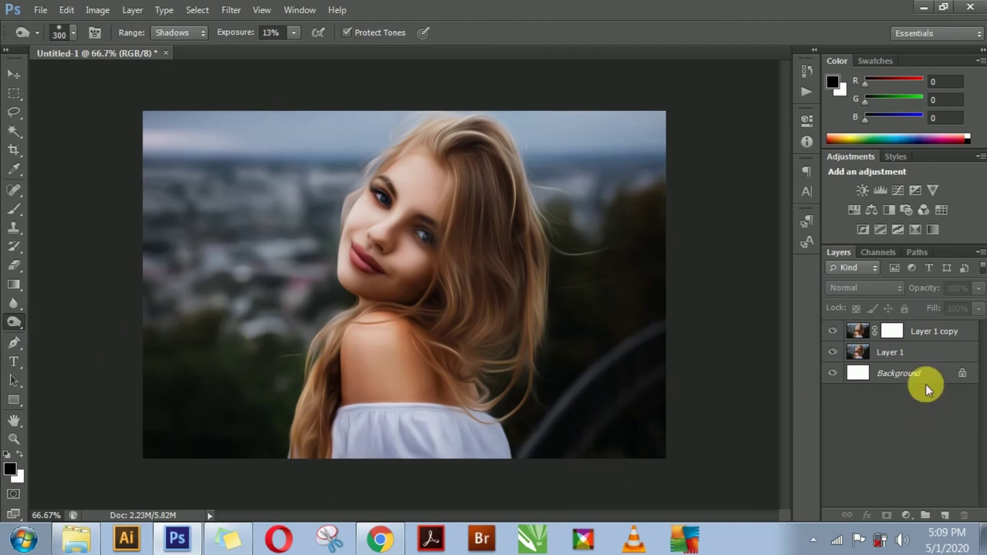
{"action": "left_click", "coordinate": [865, 338]}
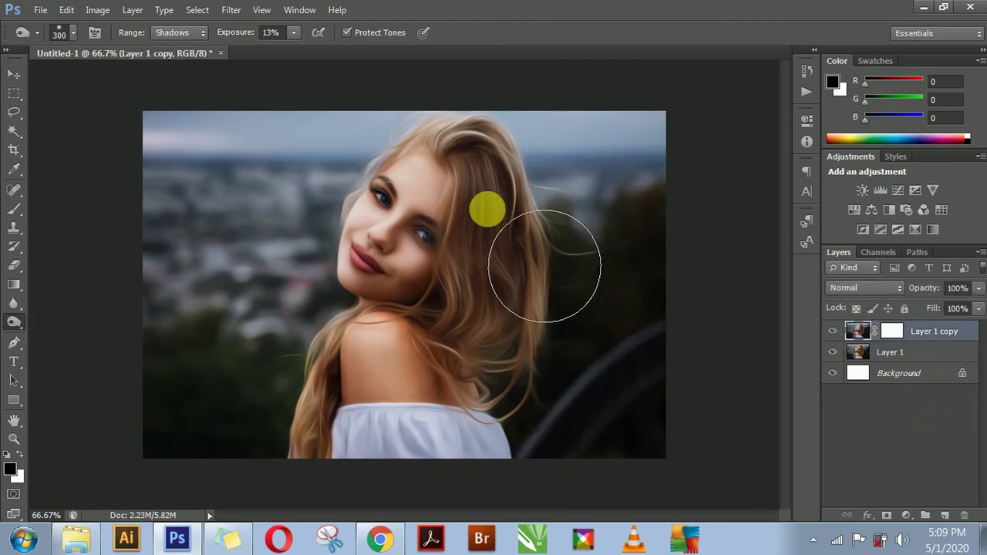
{"action": "left_click", "coordinate": [293, 35]}
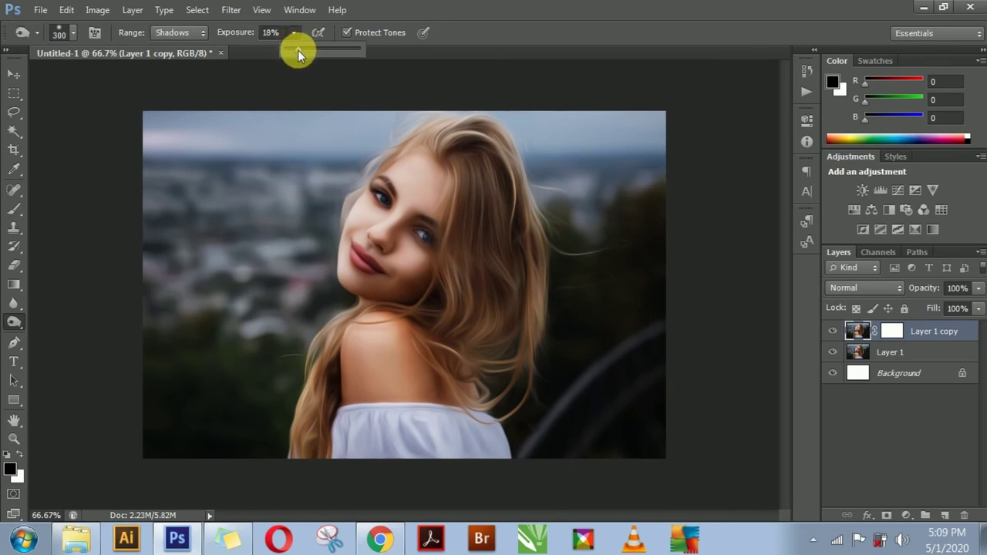
{"action": "left_click_drag", "start_coordinate": [298, 52], "coordinate": [301, 51]}
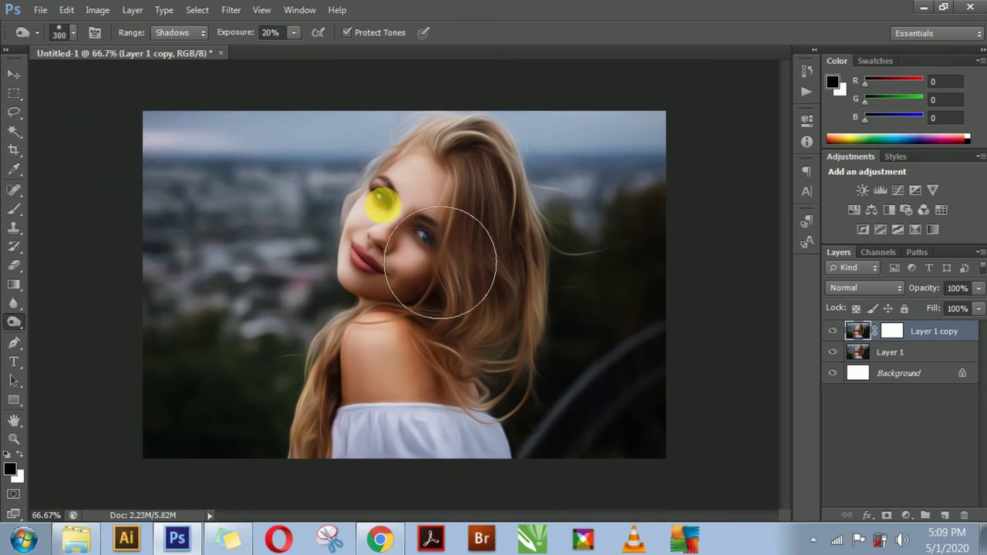
Burn the shadows around the left eye with an 80 px brush
{"action": "key", "text": "ctrl+plus"}
{"action": "left_click_drag", "start_coordinate": [458, 221], "coordinate": [466, 239]}
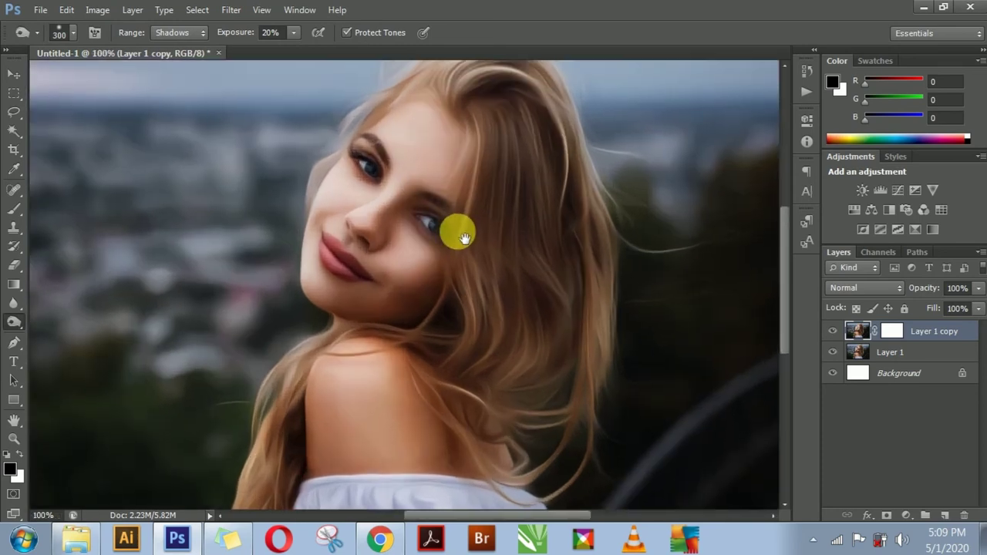
{"action": "key", "text": "bracketleft"}
{"action": "key", "text": "bracketleft"}
{"action": "key", "text": "bracketleft"}
{"action": "key", "text": "bracketleft"}
{"action": "key", "text": "bracketleft"}
{"action": "key", "text": "bracketleft"}
{"action": "key", "text": "bracketleft"}
{"action": "key", "text": "bracketleft"}
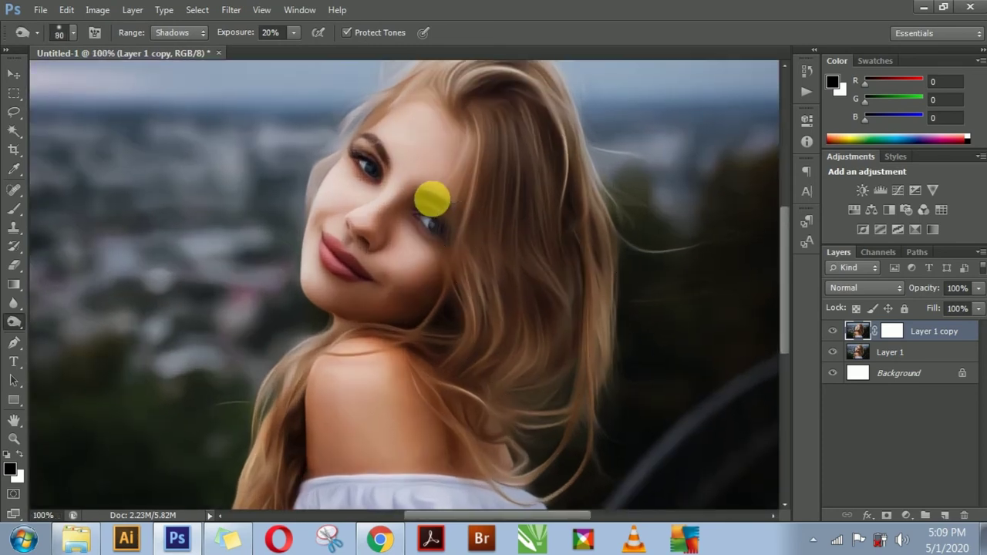
{"action": "key", "text": "bracketleft"}
{"action": "key", "text": "bracketleft"}
{"action": "key", "text": "bracketleft"}
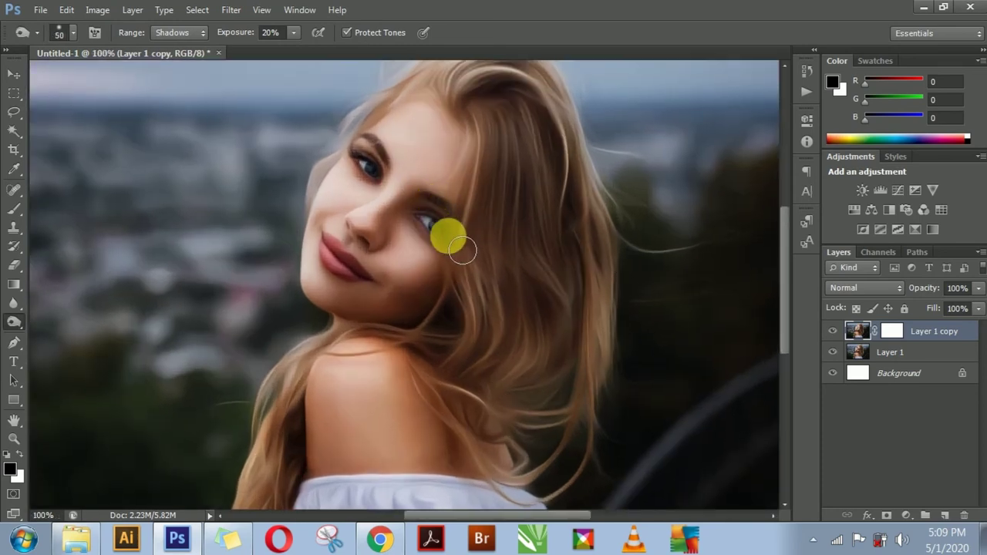
{"action": "mouse_move", "coordinate": [463, 251]}
{"action": "left_mouse_down"}
{"action": "mouse_move", "coordinate": [394, 185]}
{"action": "mouse_move", "coordinate": [355, 273]}
{"action": "mouse_move", "coordinate": [364, 282]}
{"action": "mouse_move", "coordinate": [389, 228]}
{"action": "mouse_move", "coordinate": [372, 235]}
{"action": "mouse_move", "coordinate": [376, 214]}
{"action": "mouse_move", "coordinate": [394, 205]}
{"action": "mouse_move", "coordinate": [392, 269]}
{"action": "left_mouse_up"}
{"action": "scroll", "coordinate": [392, 269], "scroll_direction": "down", "scroll_amount": 3}
{"action": "mouse_move", "coordinate": [315, 159]}
{"action": "left_mouse_down"}
{"action": "mouse_move", "coordinate": [324, 152]}
{"action": "mouse_move", "coordinate": [311, 218]}
{"action": "mouse_move", "coordinate": [331, 271]}
{"action": "mouse_move", "coordinate": [332, 240]}
{"action": "mouse_move", "coordinate": [332, 268]}
{"action": "mouse_move", "coordinate": [320, 249]}
{"action": "left_mouse_up"}
{"action": "scroll", "coordinate": [331, 270], "scroll_direction": "down", "scroll_amount": 2}
Lower exposure to 10% and burn deeper shading across the shoulder
{"action": "left_click", "coordinate": [293, 33]}
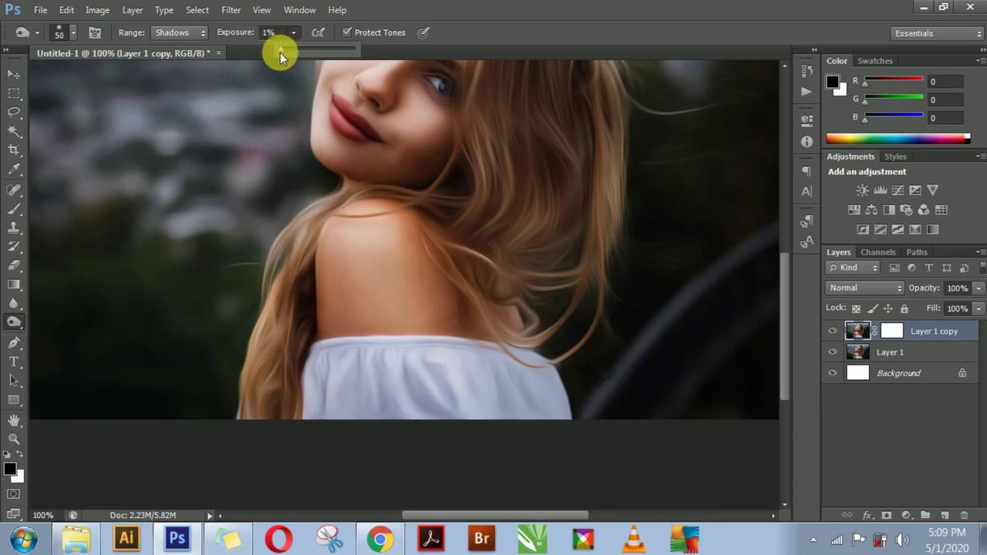
{"action": "left_click_drag", "start_coordinate": [286, 53], "coordinate": [287, 53]}
{"action": "key", "text": "bracketright"}
{"action": "key", "text": "bracketright"}
{"action": "key", "text": "bracketright"}
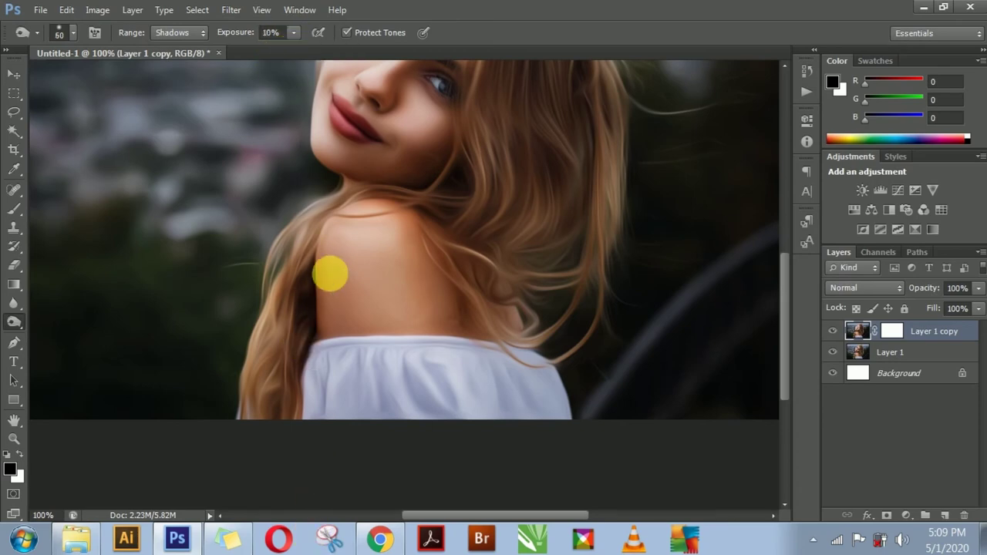
{"action": "left_click_drag", "start_coordinate": [330, 271], "coordinate": [357, 270]}
{"action": "key", "text": "bracketright"}
{"action": "key", "text": "bracketright"}
{"action": "key", "text": "bracketright"}
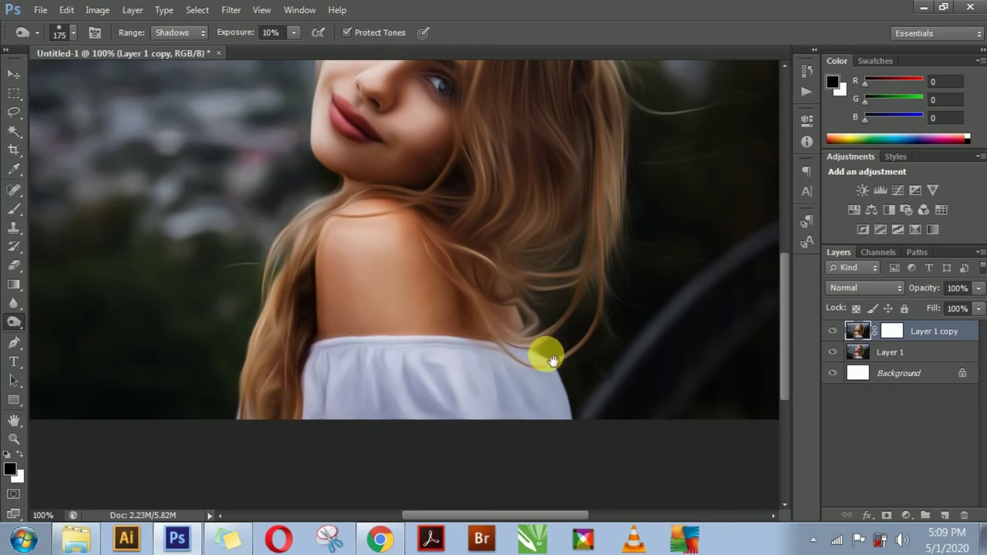
{"action": "left_click_drag", "start_coordinate": [547, 356], "coordinate": [501, 457]}
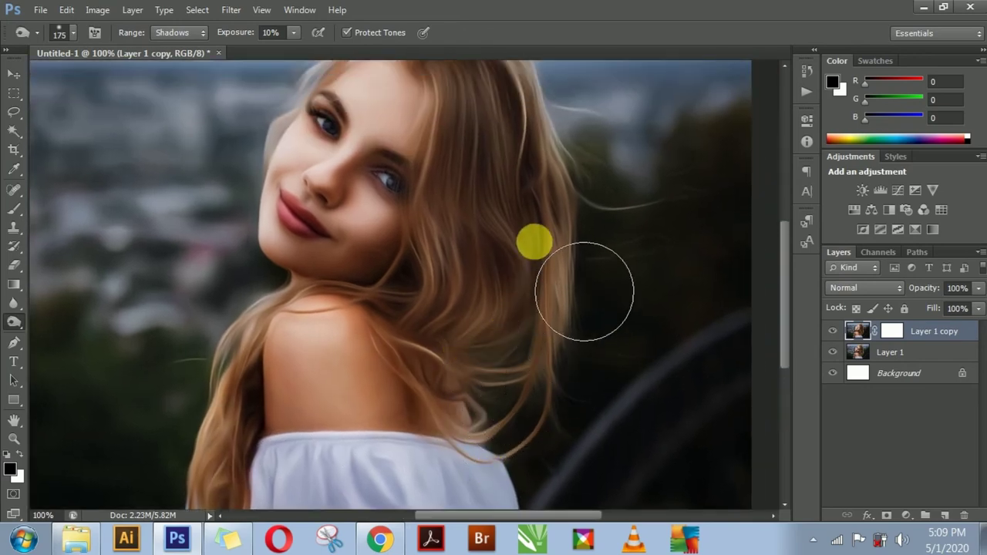
Burn the shadow along the cheek and chin with a 90 px brush
{"action": "mouse_move", "coordinate": [535, 243]}
{"action": "left_mouse_down"}
{"action": "mouse_move", "coordinate": [538, 356]}
{"action": "mouse_move", "coordinate": [424, 133]}
{"action": "mouse_move", "coordinate": [337, 147]}
{"action": "mouse_move", "coordinate": [430, 227]}
{"action": "mouse_move", "coordinate": [428, 376]}
{"action": "mouse_move", "coordinate": [447, 368]}
{"action": "mouse_move", "coordinate": [473, 308]}
{"action": "mouse_move", "coordinate": [542, 363]}
{"action": "mouse_move", "coordinate": [600, 366]}
{"action": "left_mouse_up"}
{"action": "key", "text": "ctrl+minus"}
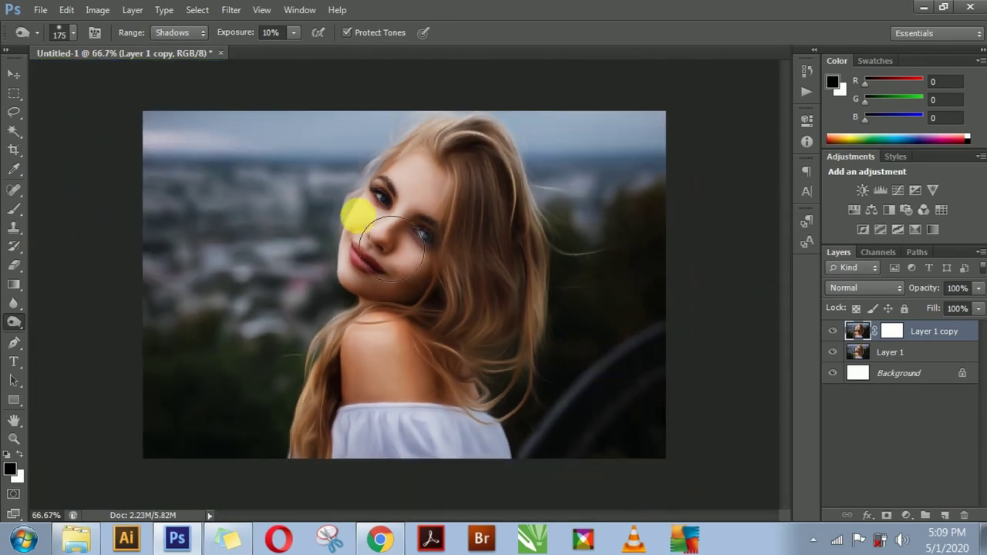
{"action": "key", "text": "bracketleft"}
{"action": "key", "text": "bracketleft"}
{"action": "key", "text": "bracketleft"}
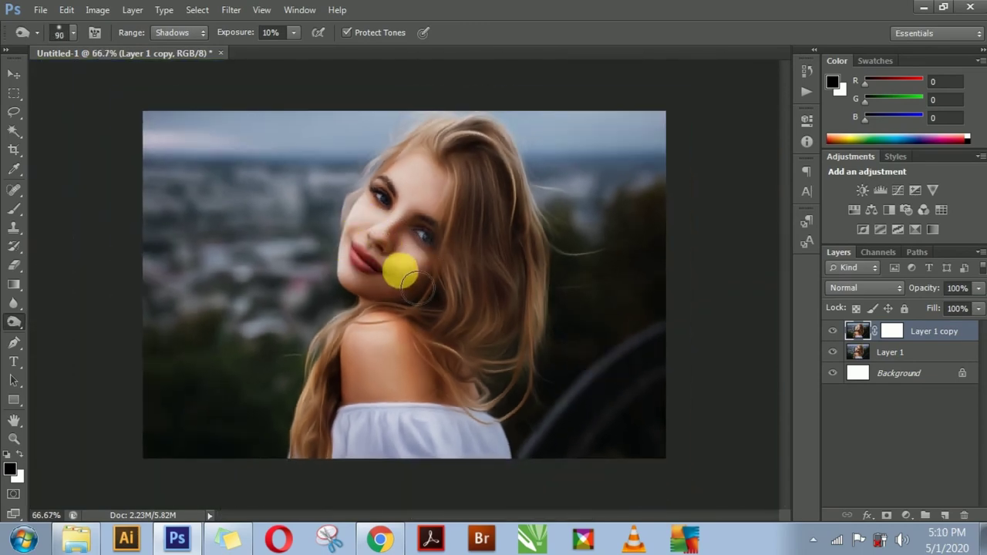
{"action": "mouse_move", "coordinate": [373, 244]}
{"action": "left_mouse_down"}
{"action": "mouse_move", "coordinate": [410, 287]}
{"action": "mouse_move", "coordinate": [506, 332]}
{"action": "mouse_move", "coordinate": [547, 401]}
{"action": "mouse_move", "coordinate": [492, 436]}
{"action": "mouse_move", "coordinate": [517, 479]}
{"action": "mouse_move", "coordinate": [536, 407]}
{"action": "left_mouse_up"}
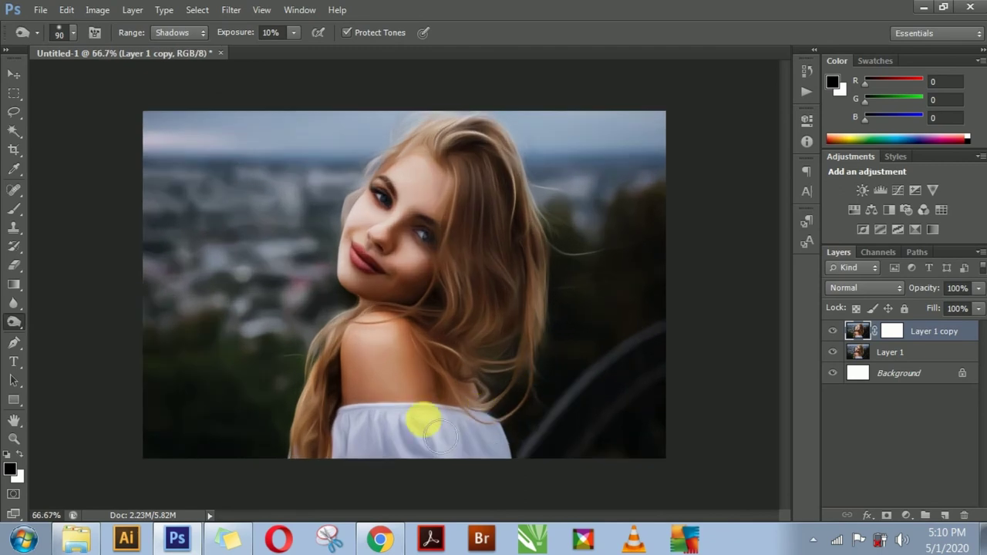
Apply Brightness/Contrast to Layer 1 copy with Brightness 11 and Contrast 5
{"action": "left_click", "coordinate": [14, 74]}
{"action": "left_click", "coordinate": [77, 122]}
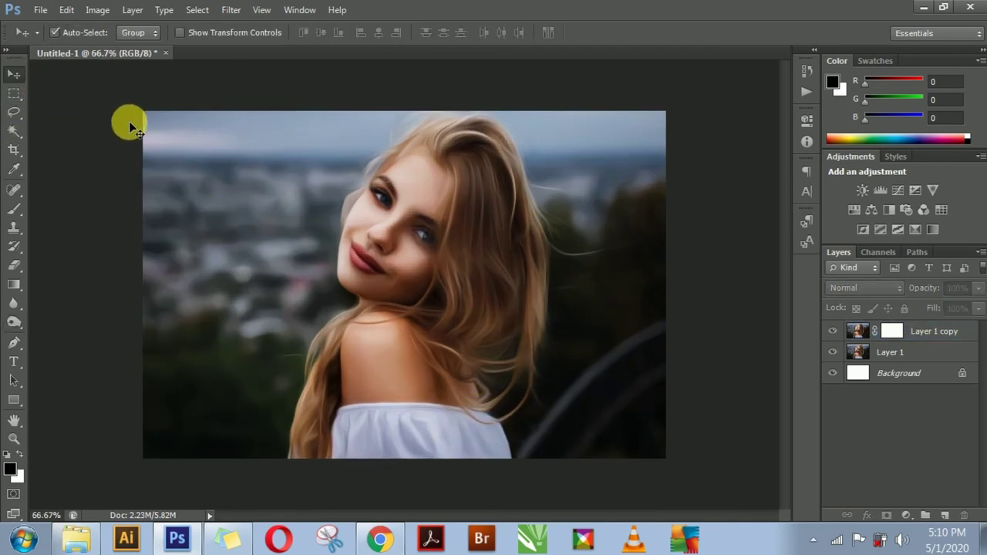
{"action": "left_click", "coordinate": [926, 330]}
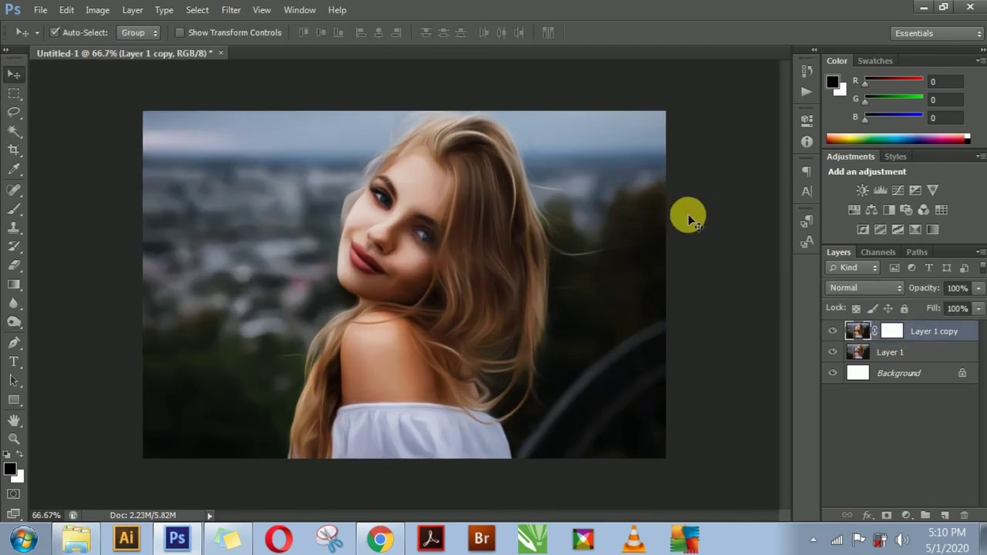
{"action": "left_click", "coordinate": [93, 14]}
{"action": "mouse_move", "coordinate": [127, 55]}
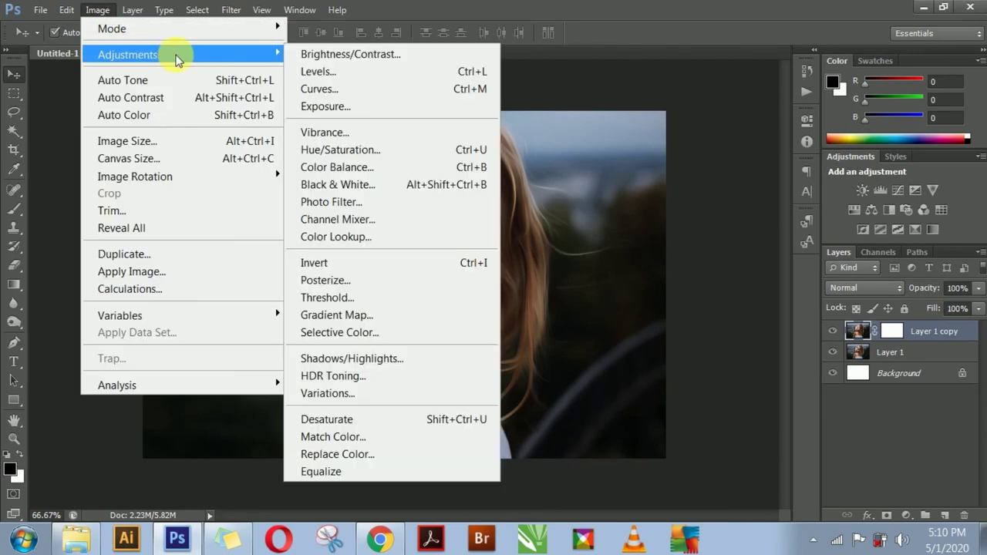
{"action": "left_click", "coordinate": [317, 55]}
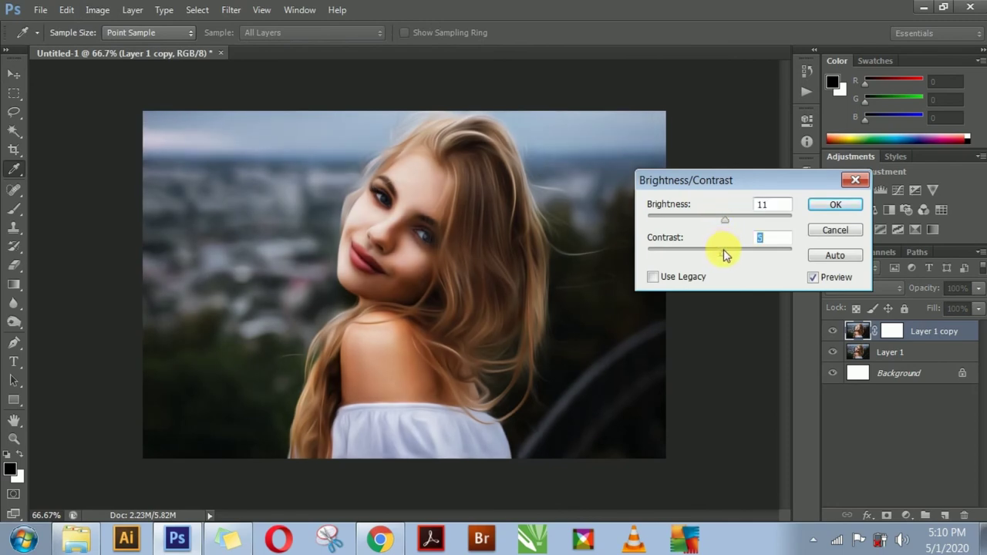
{"action": "left_click", "coordinate": [826, 205]}
{"action": "key", "text": "v"}
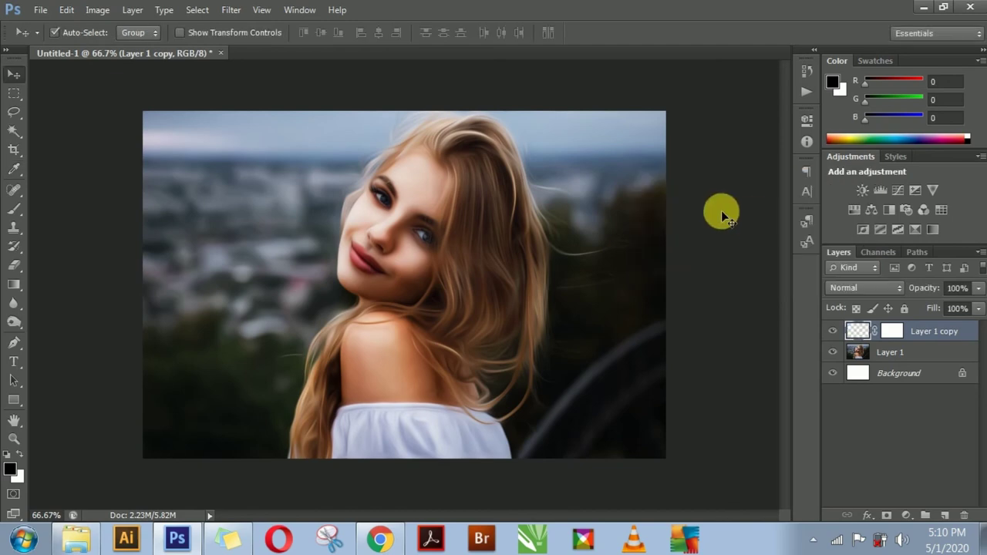
{"action": "left_click", "coordinate": [720, 210]}
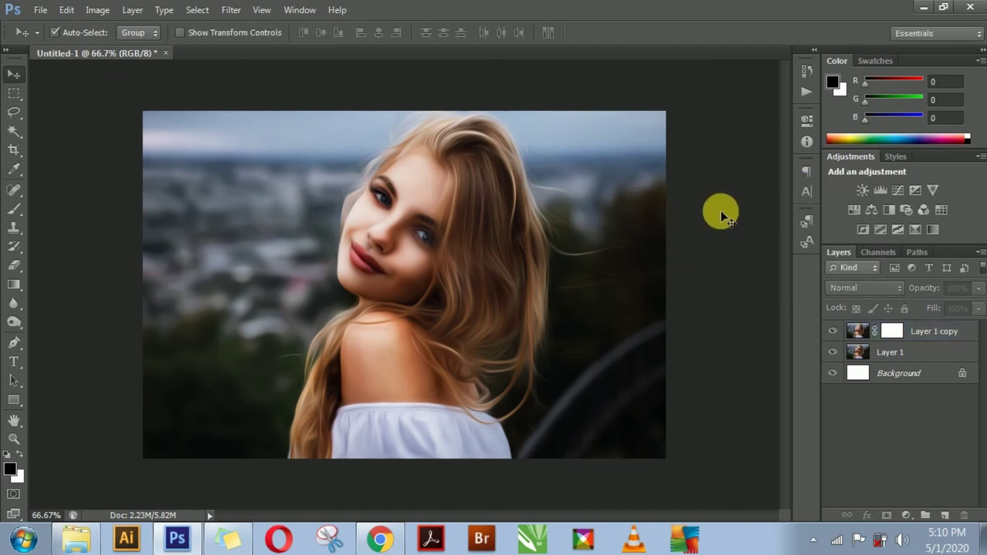
{"action": "left_click", "coordinate": [835, 331]}
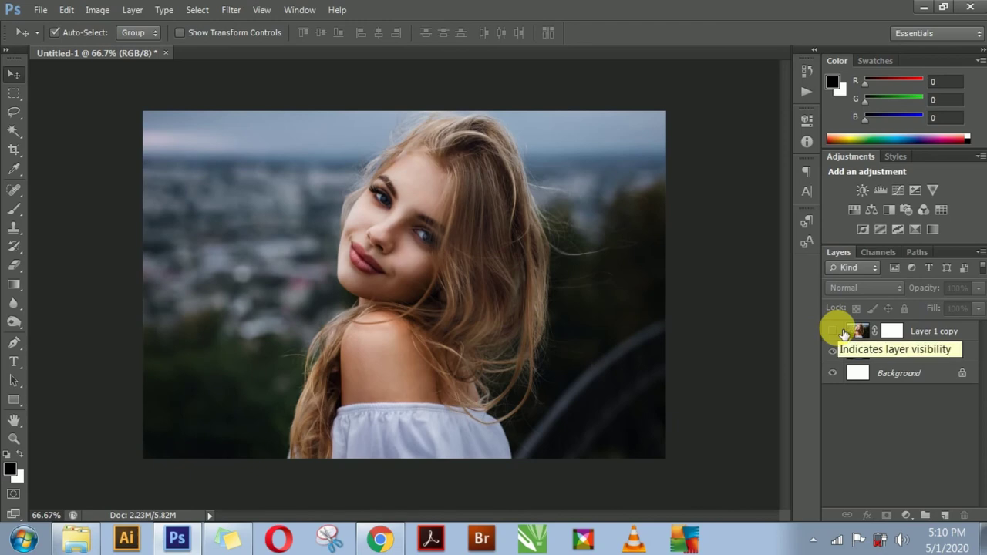
{"action": "left_click", "coordinate": [834, 331]}
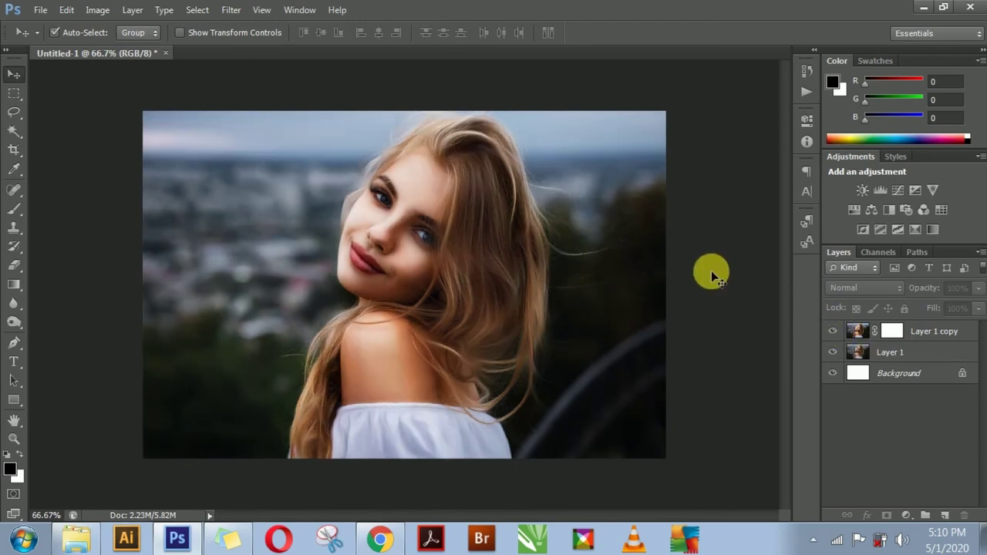